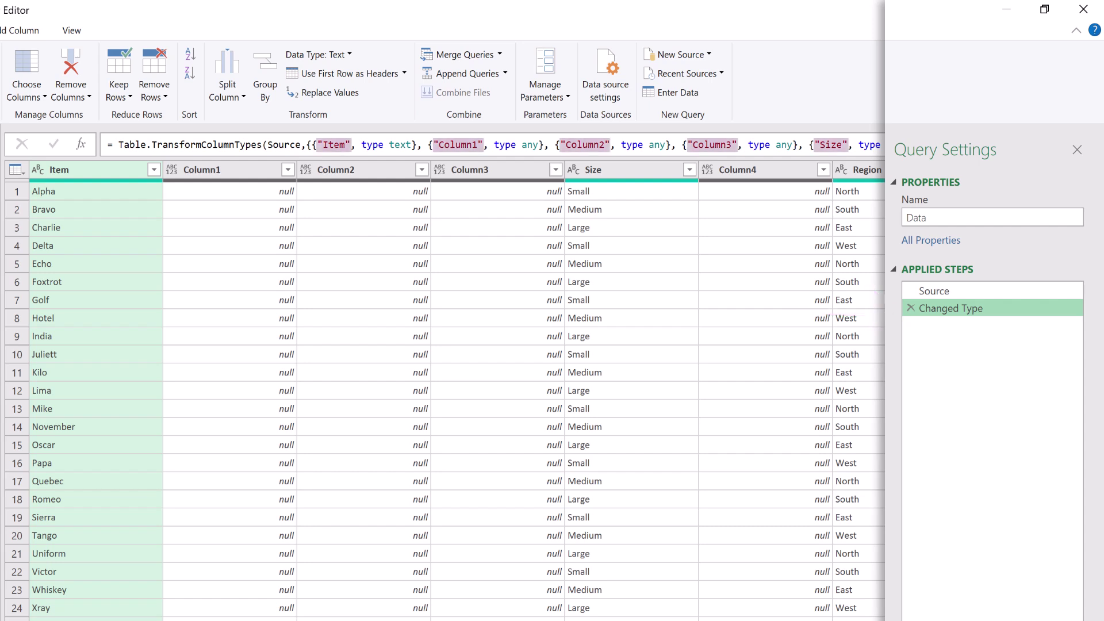
Delete the Changed Type step from the Data query's Applied Steps.
{"action": "left_click", "coordinate": [912, 309]}
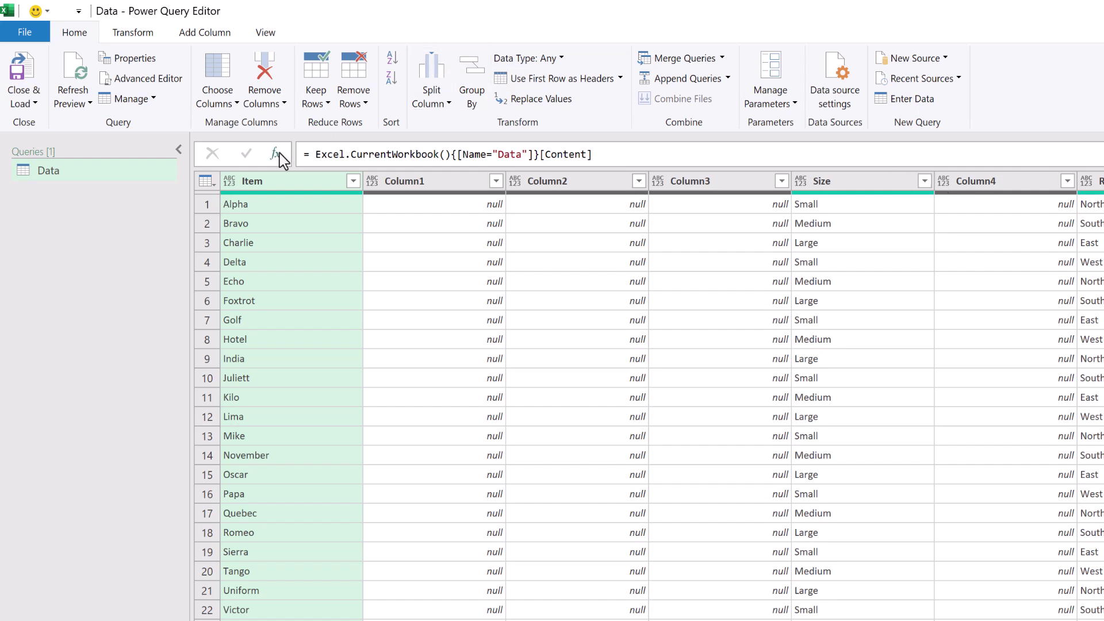
Add a step with the formula = Table.Profile(Source) to profile each Data column.
{"action": "left_click", "coordinate": [277, 154]}
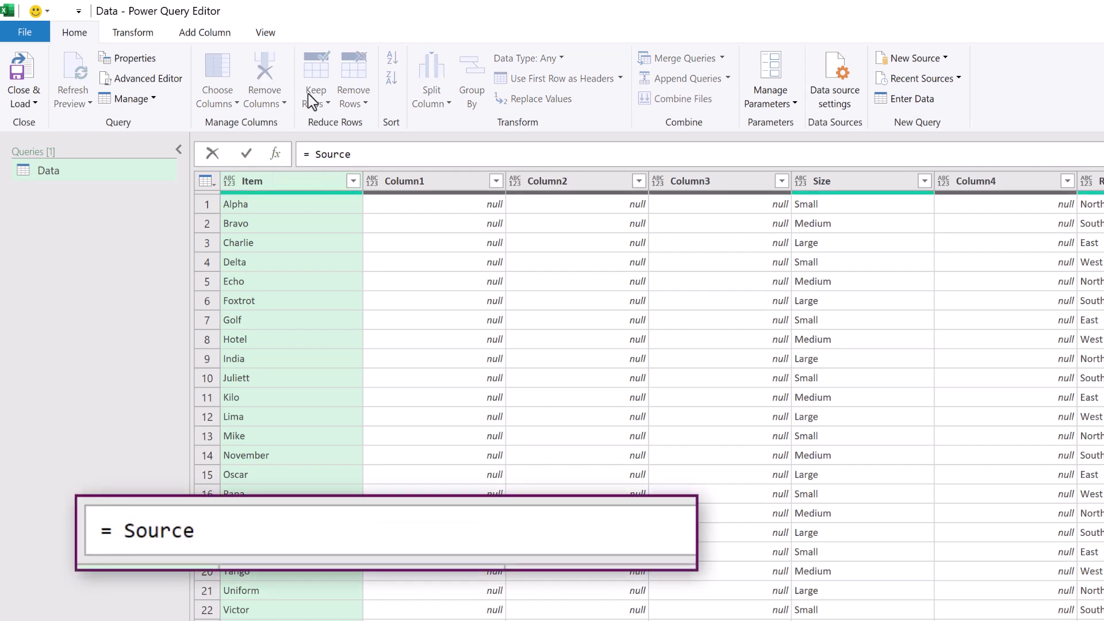
{"action": "type", "text": "Table"}
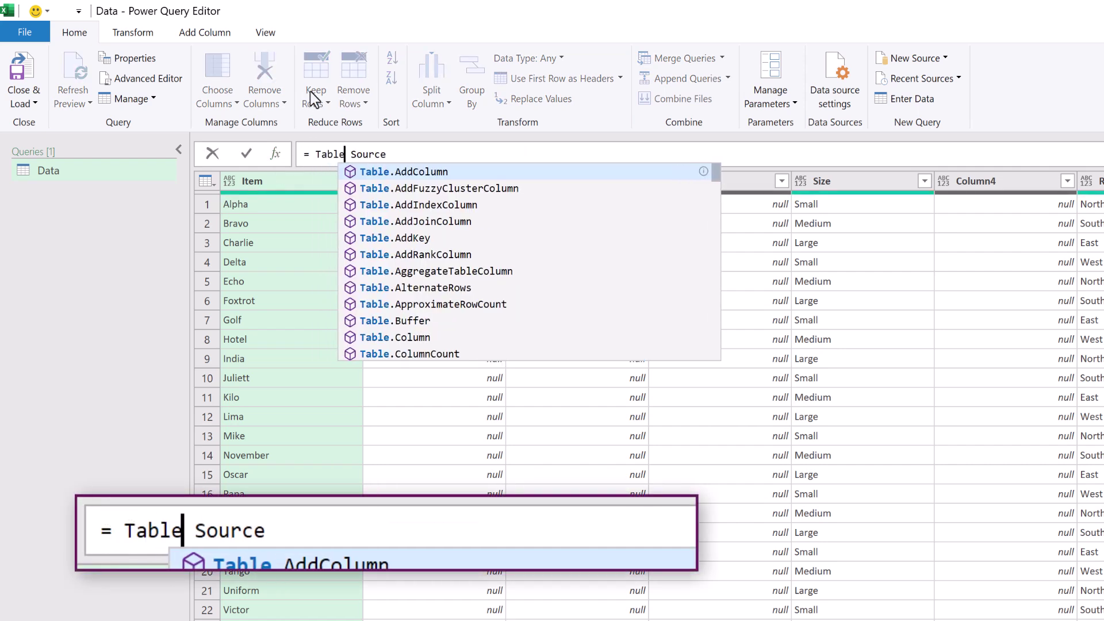
{"action": "type", "text": ".Profile"}
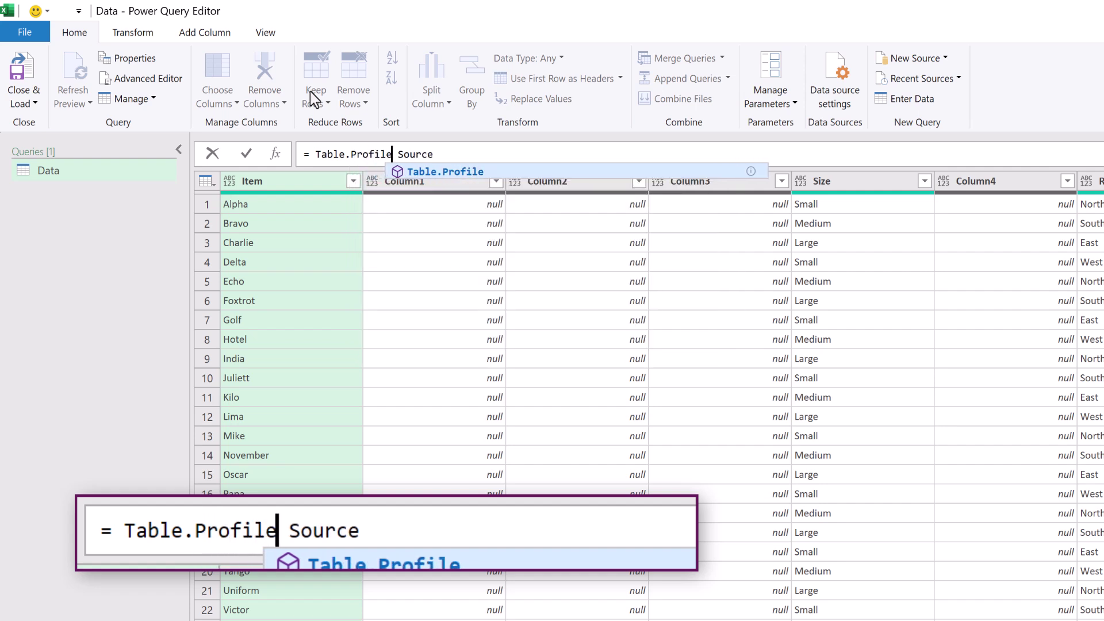
{"action": "type", "text": "("}
{"action": "key", "text": "Delete"}
{"action": "key", "text": "Delete"}
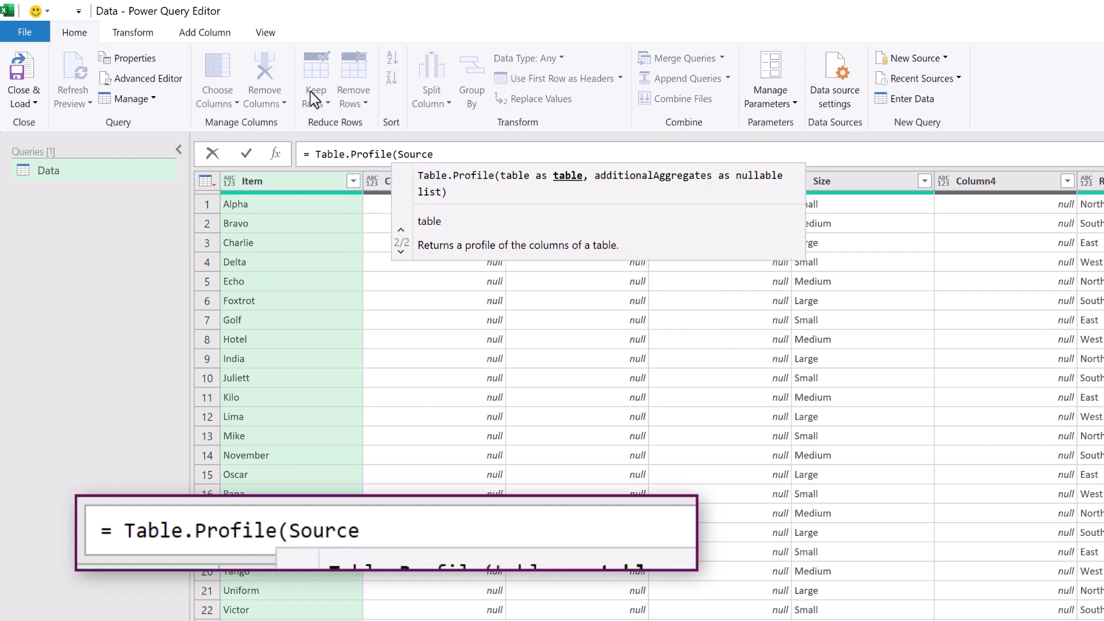
{"action": "key", "text": "Right"}
{"action": "key", "text": "Right"}
{"action": "key", "text": "Right"}
{"action": "key", "text": "Right"}
{"action": "key", "text": "Right"}
{"action": "key", "text": "Right"}
{"action": "type", "text": ")"}
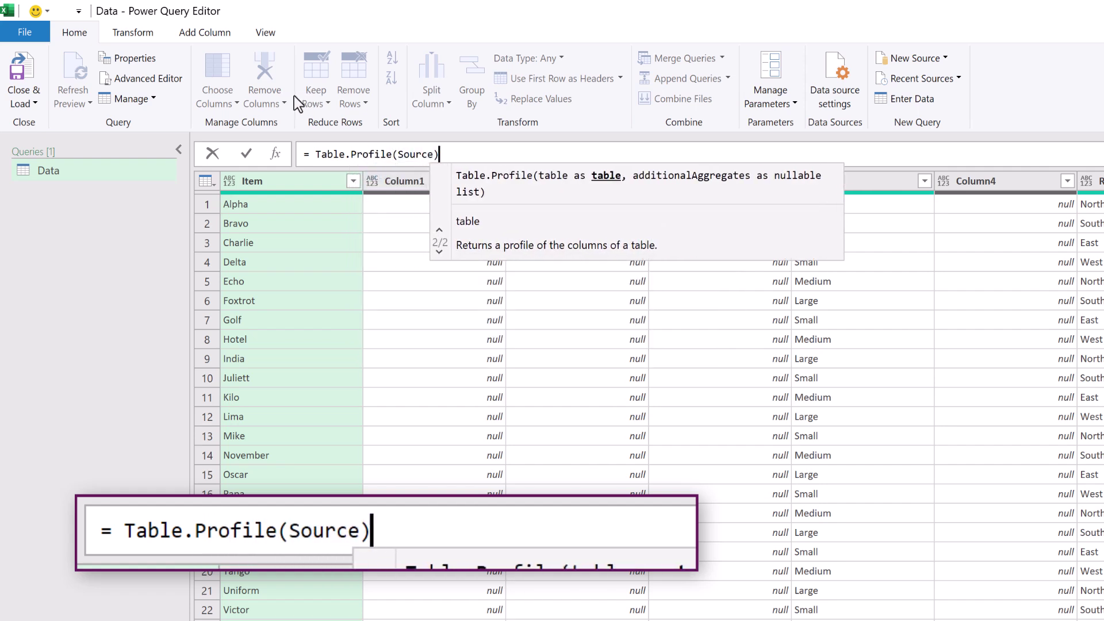
{"action": "left_click", "coordinate": [246, 153]}
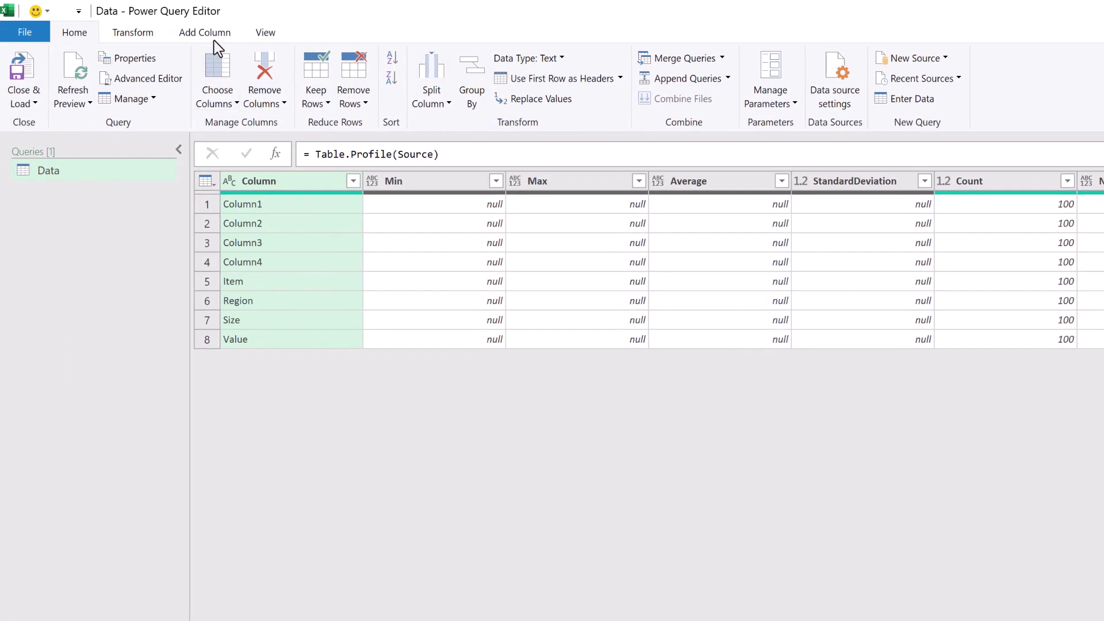
Add a custom column named Contains Values with the formula [Count] <> [NullCount].
{"action": "left_click", "coordinate": [214, 37]}
{"action": "left_click", "coordinate": [79, 74]}
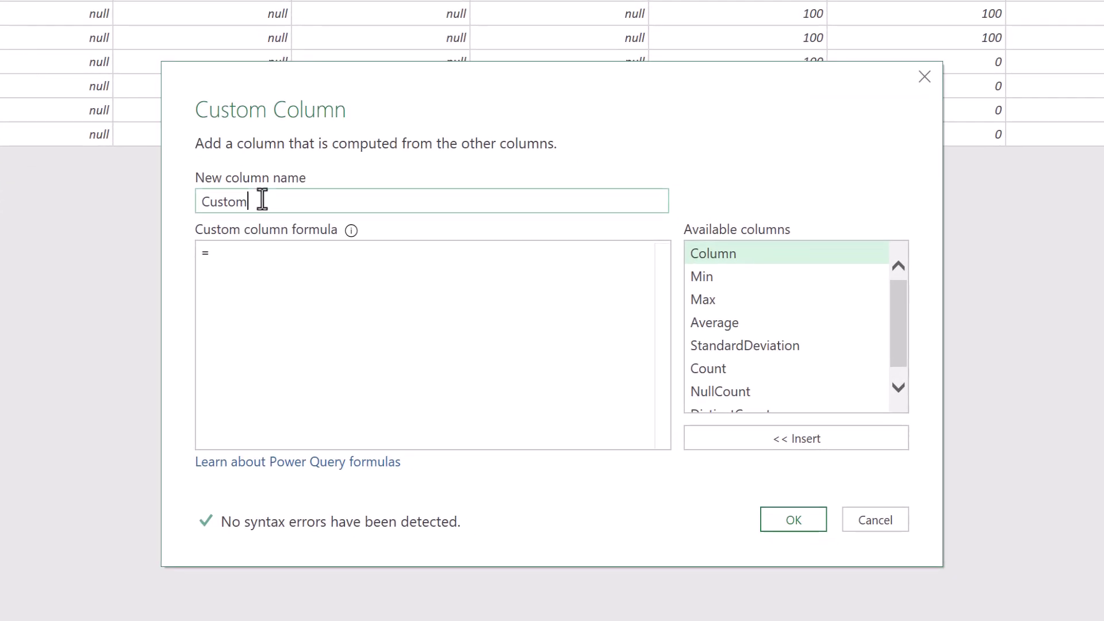
{"action": "double_click", "coordinate": [261, 200]}
{"action": "type", "text": "Contains Value"}
{"action": "left_click", "coordinate": [554, 282]}
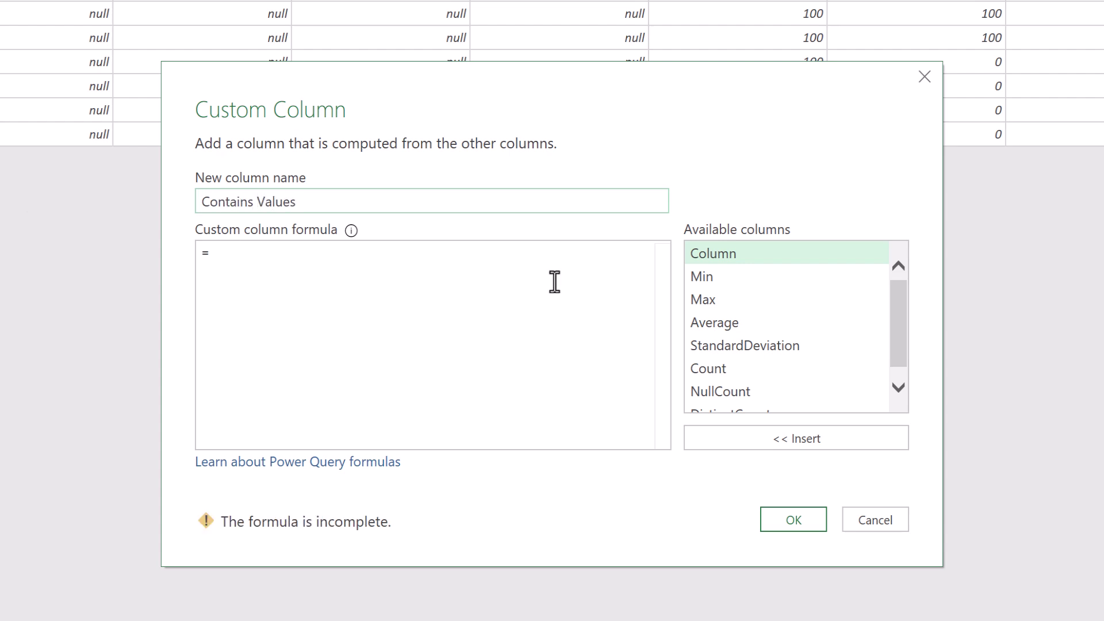
{"action": "left_click_drag", "start_coordinate": [900, 314], "coordinate": [900, 343]}
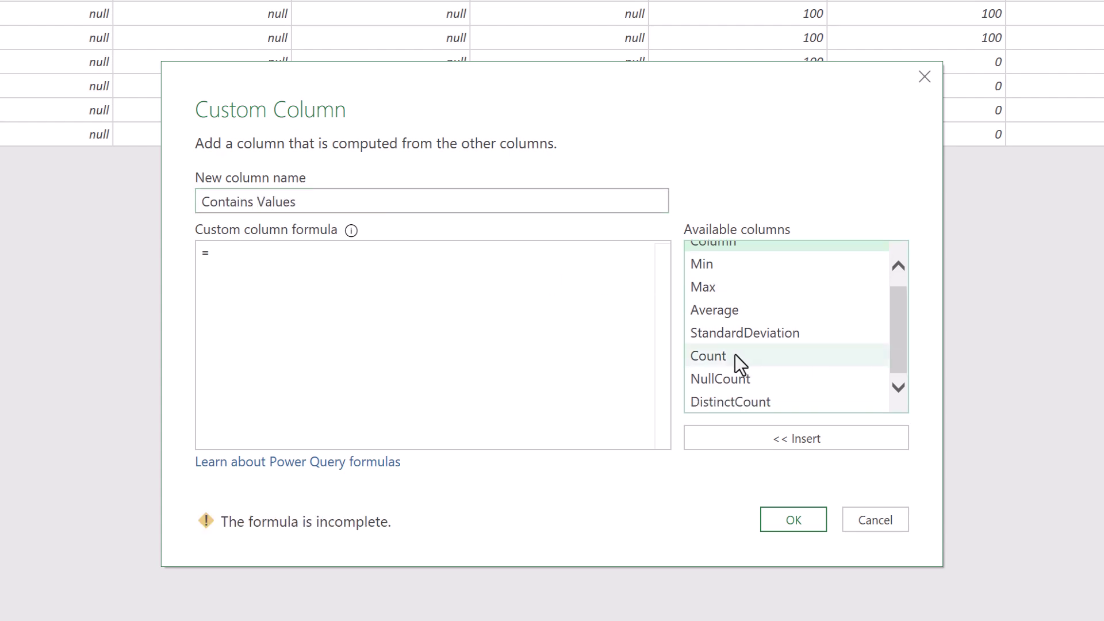
{"action": "double_click", "coordinate": [696, 354]}
{"action": "type", "text": "<>"}
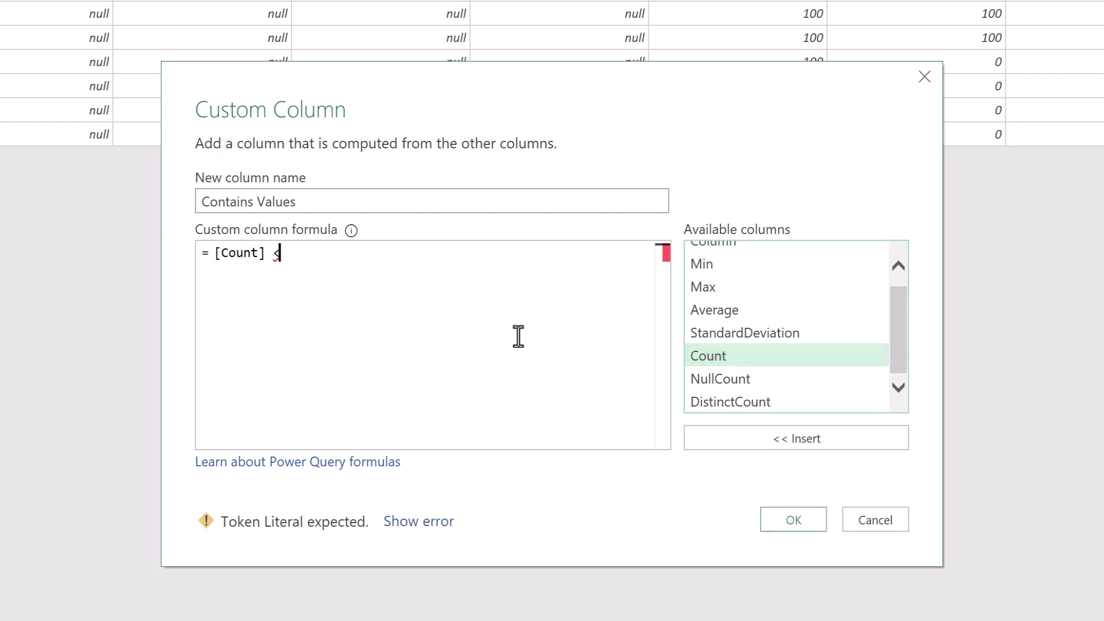
{"action": "double_click", "coordinate": [719, 378]}
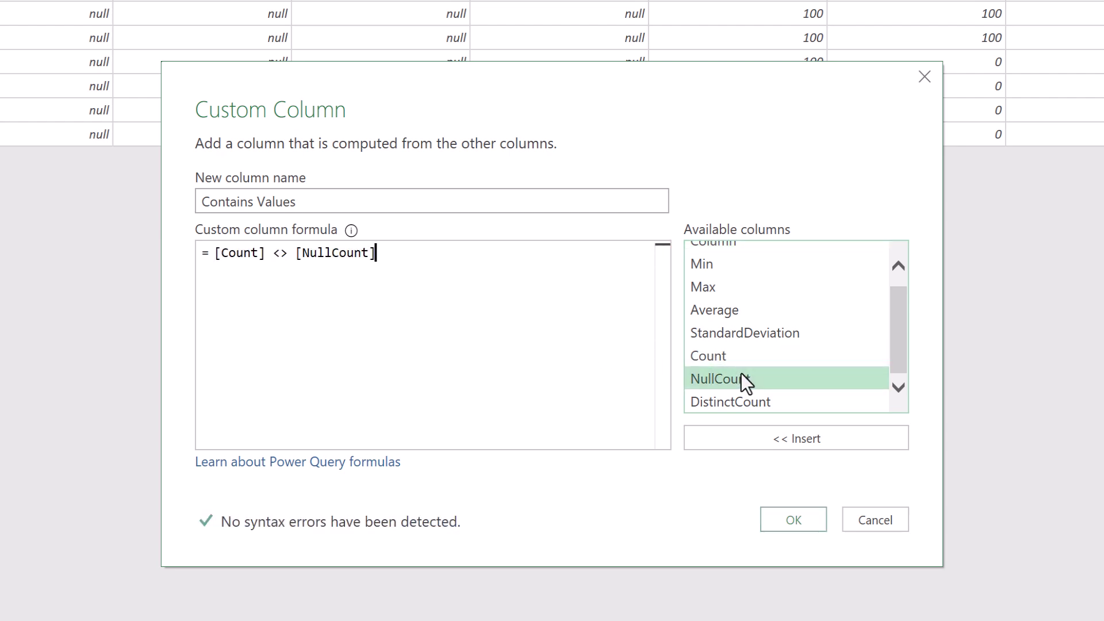
{"action": "left_click", "coordinate": [793, 521]}
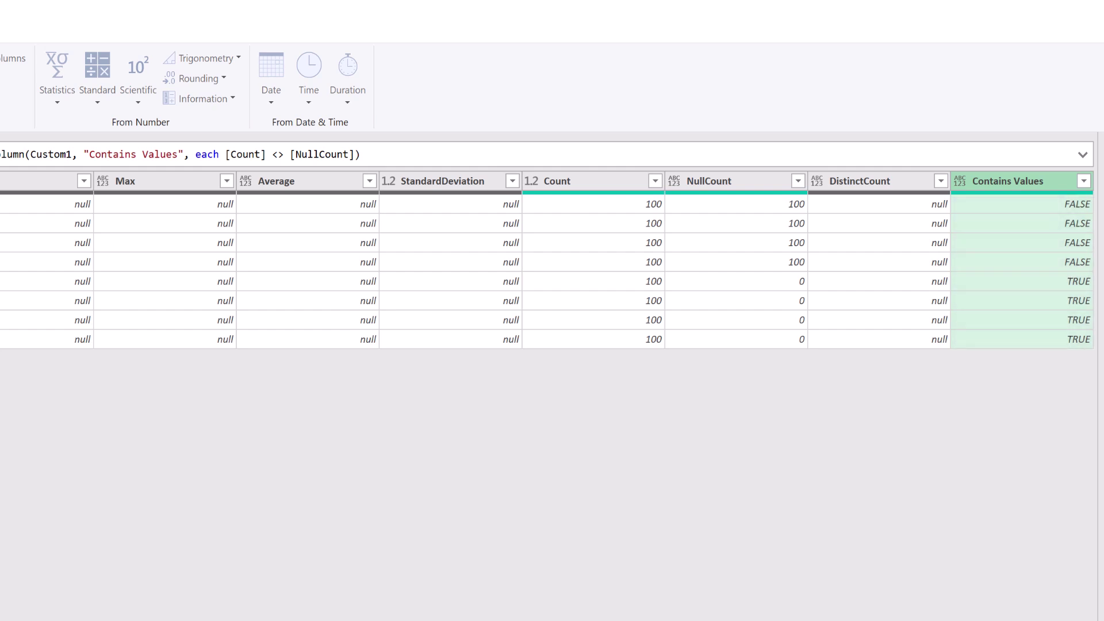
Filter the Contains Values column to keep only TRUE rows.
{"action": "left_click", "coordinate": [1084, 182]}
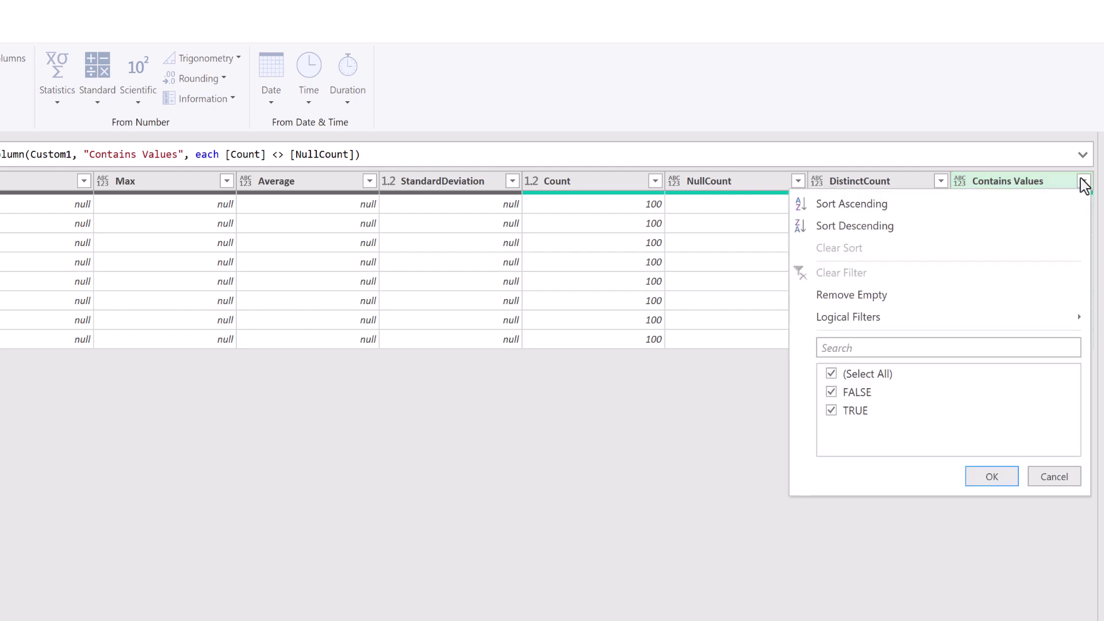
{"action": "left_click", "coordinate": [831, 374]}
{"action": "left_click", "coordinate": [832, 411]}
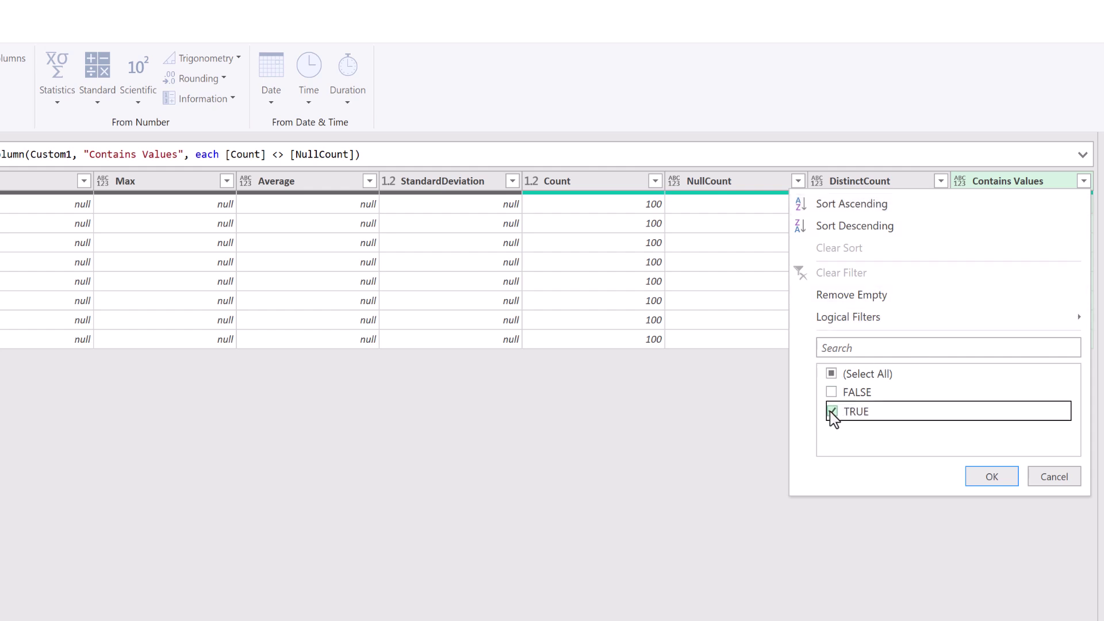
{"action": "left_click", "coordinate": [991, 478]}
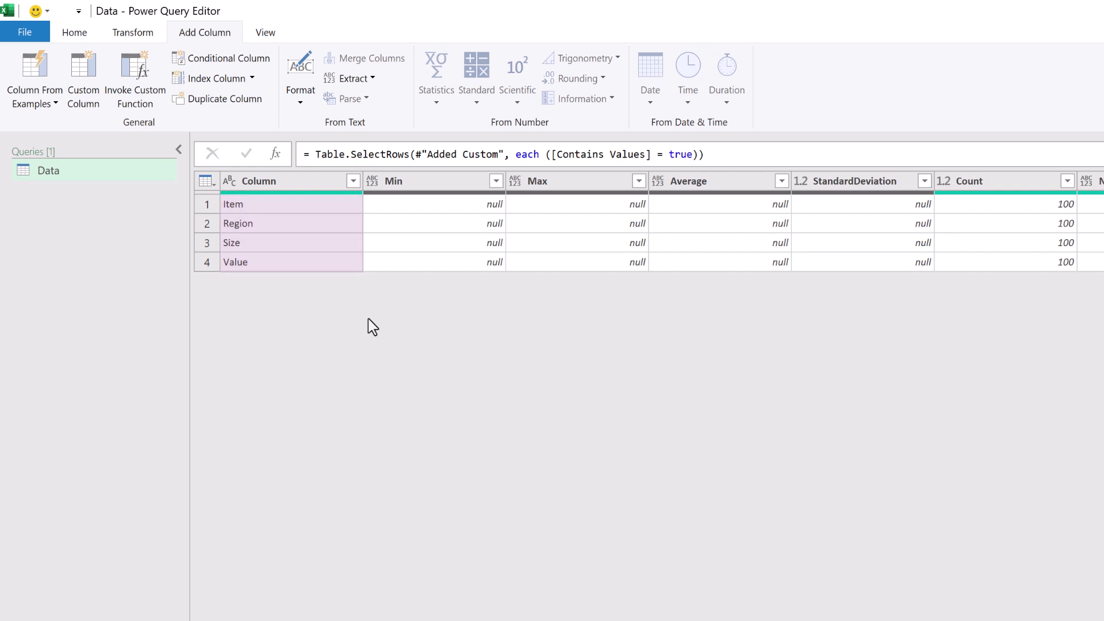
Drill down the Column column into a list and rename that step KeepList.
{"action": "right_click", "coordinate": [304, 184]}
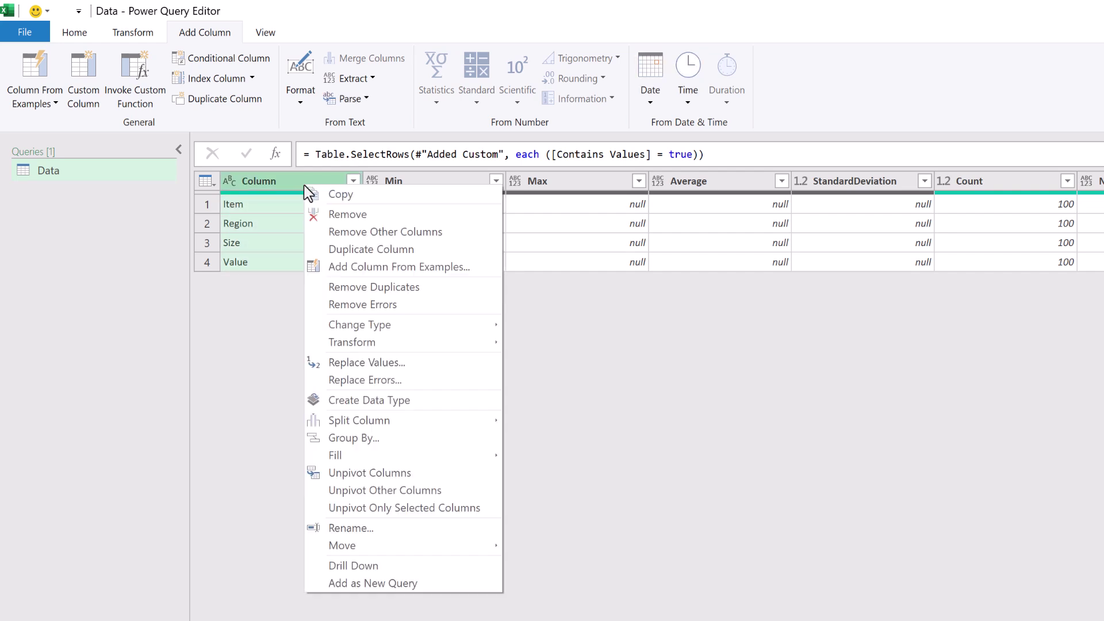
{"action": "left_click", "coordinate": [366, 565]}
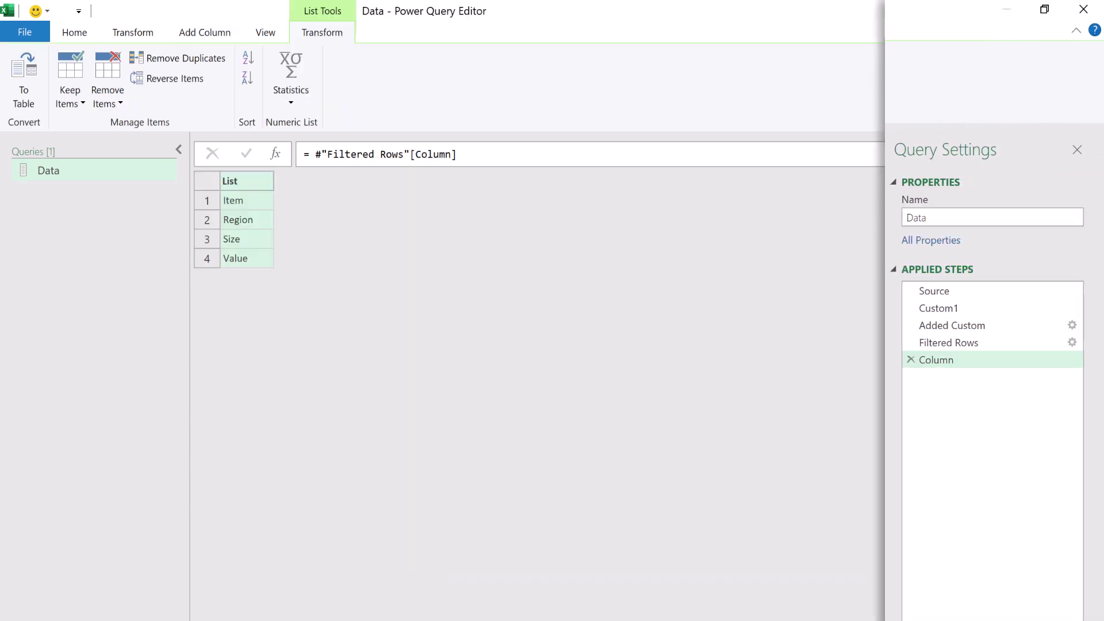
{"action": "right_click", "coordinate": [934, 359]}
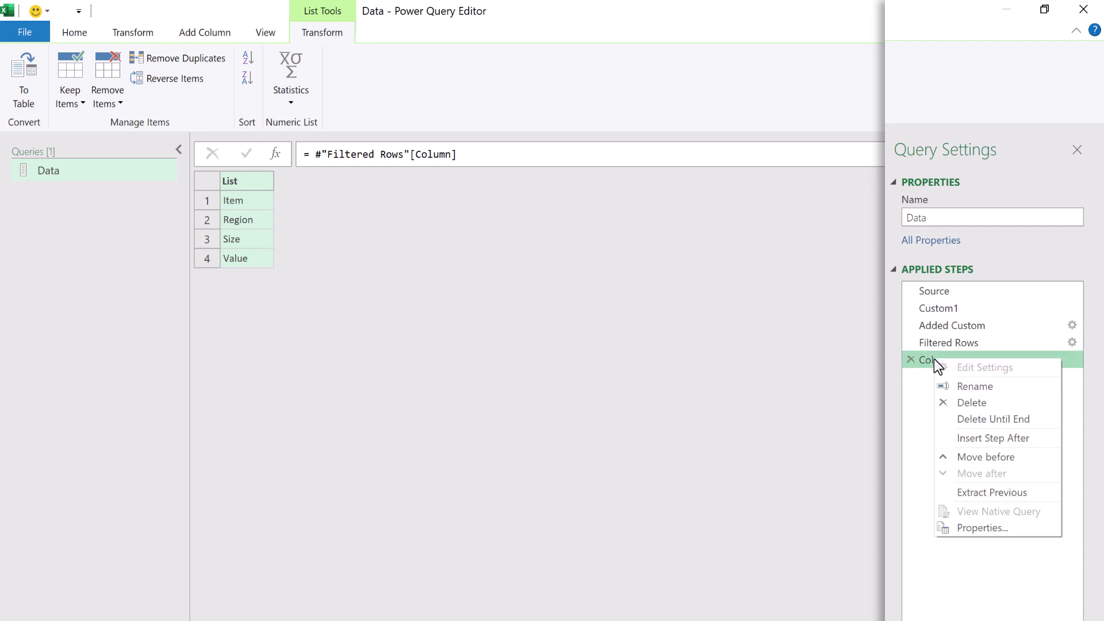
{"action": "left_click", "coordinate": [971, 386]}
{"action": "type", "text": "K"}
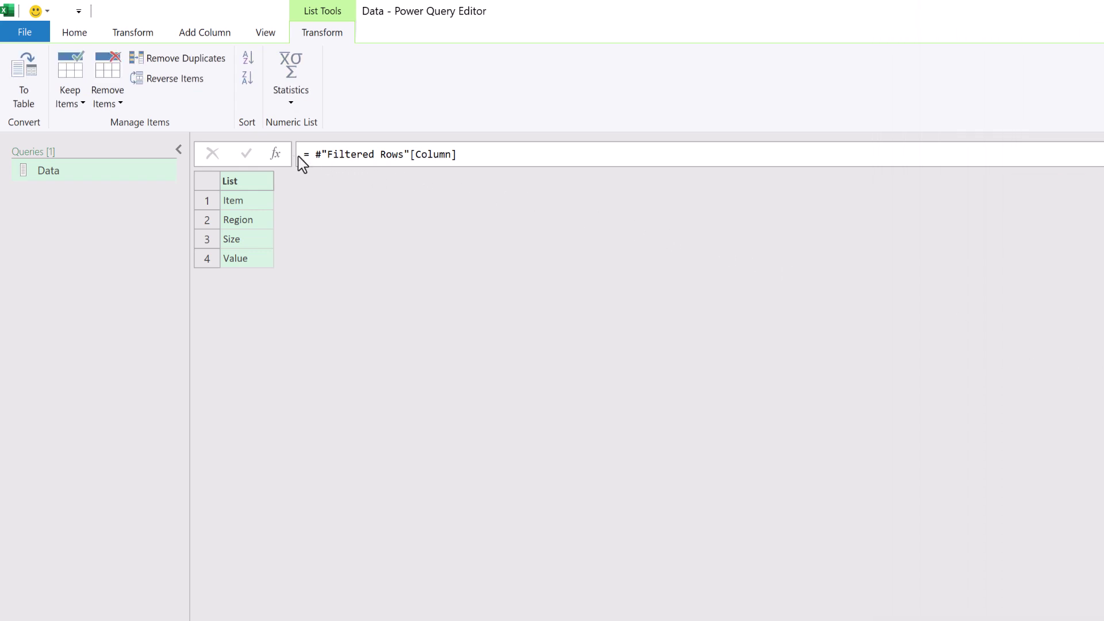
Add a step whose formula is = Source, replacing the KeepList reference.
{"action": "left_click", "coordinate": [279, 154]}
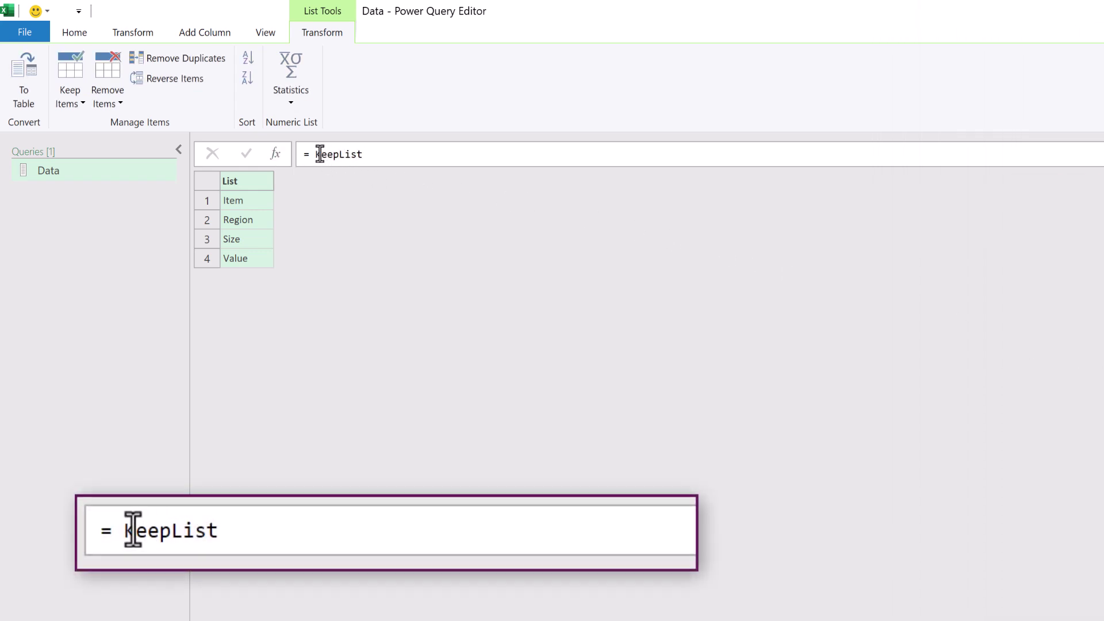
{"action": "left_click_drag", "start_coordinate": [316, 154], "coordinate": [365, 154]}
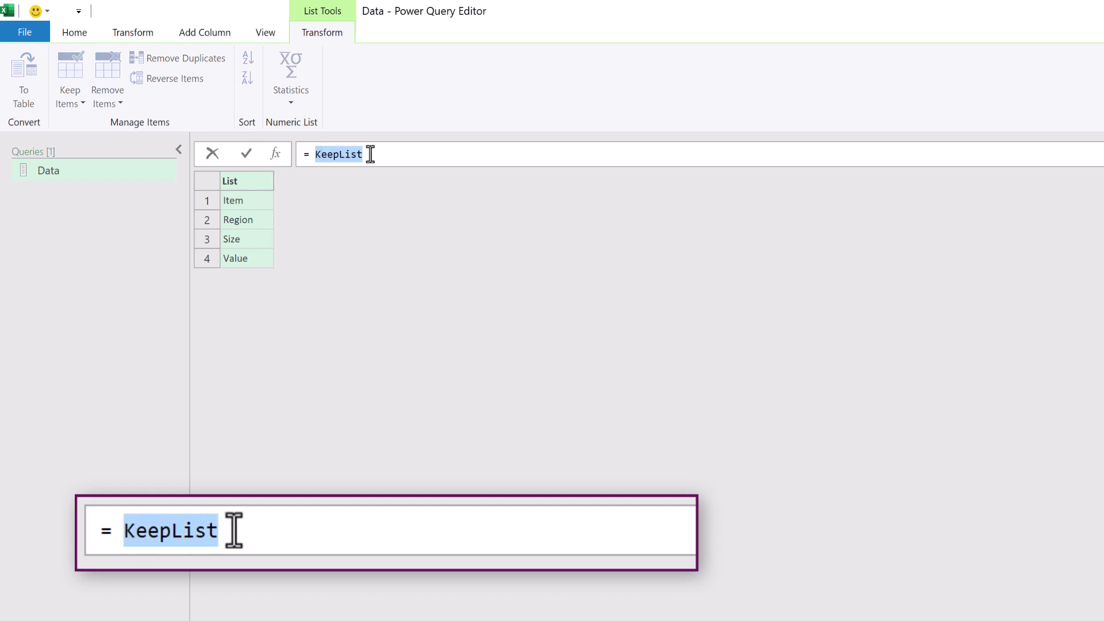
{"action": "type", "text": "Source"}
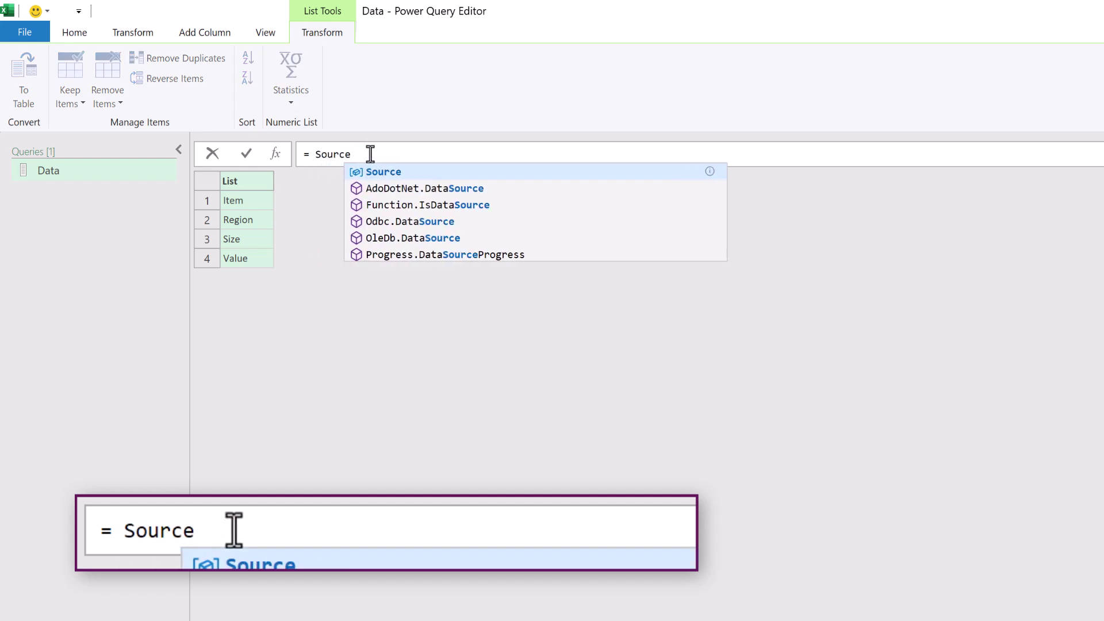
{"action": "key", "text": "Return"}
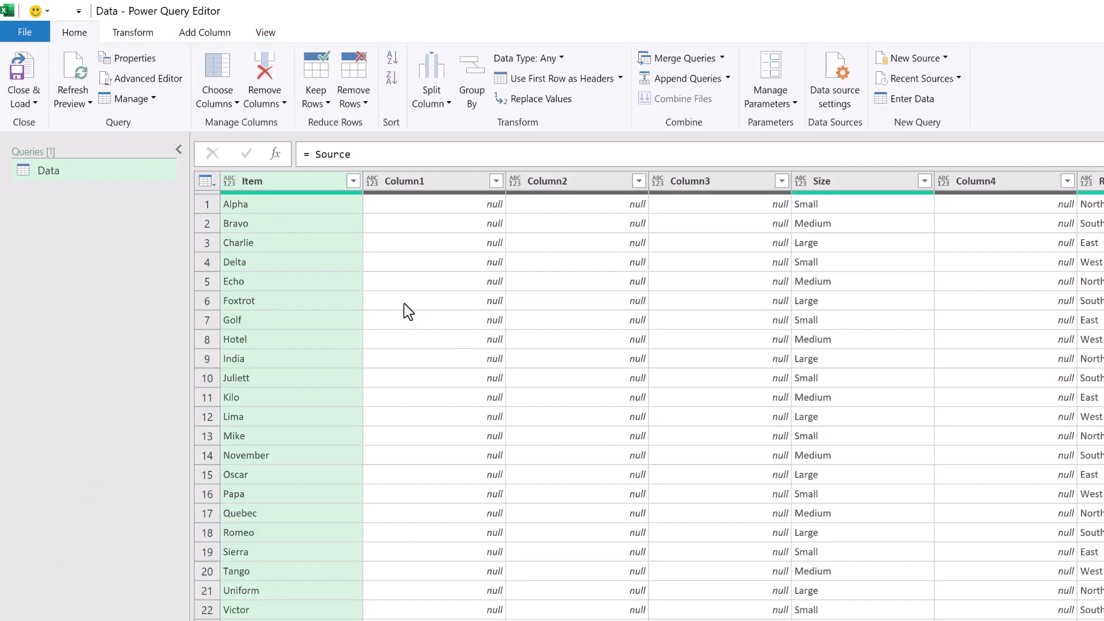
Select Item and Size, then apply Remove Other Columns.
{"action": "left_click", "coordinate": [308, 181]}
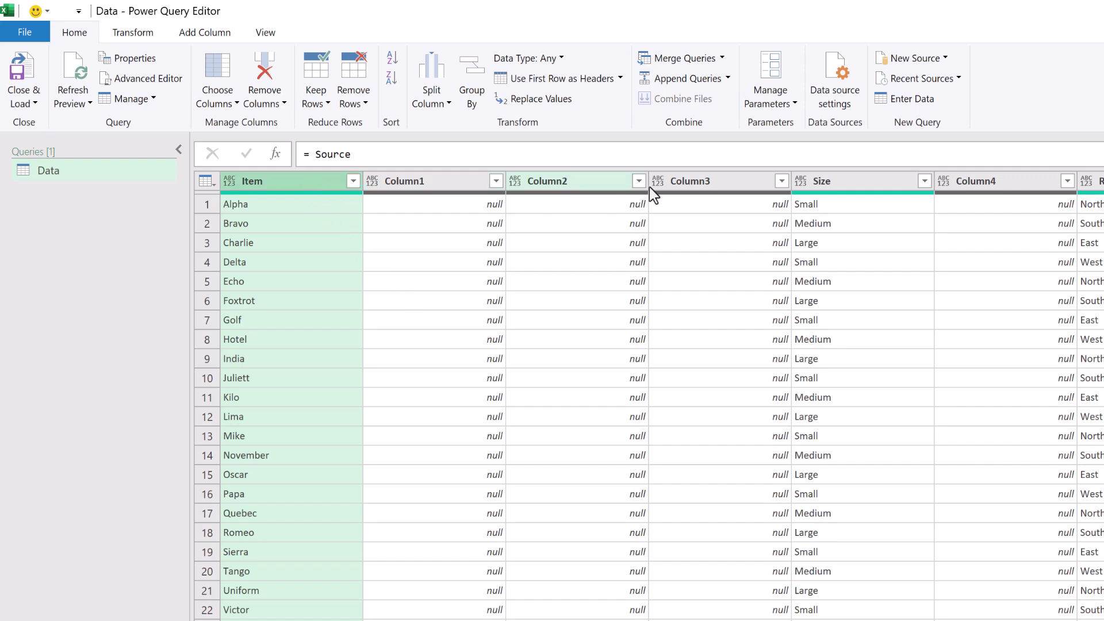
{"action": "left_click", "coordinate": [837, 184], "text": "ctrl"}
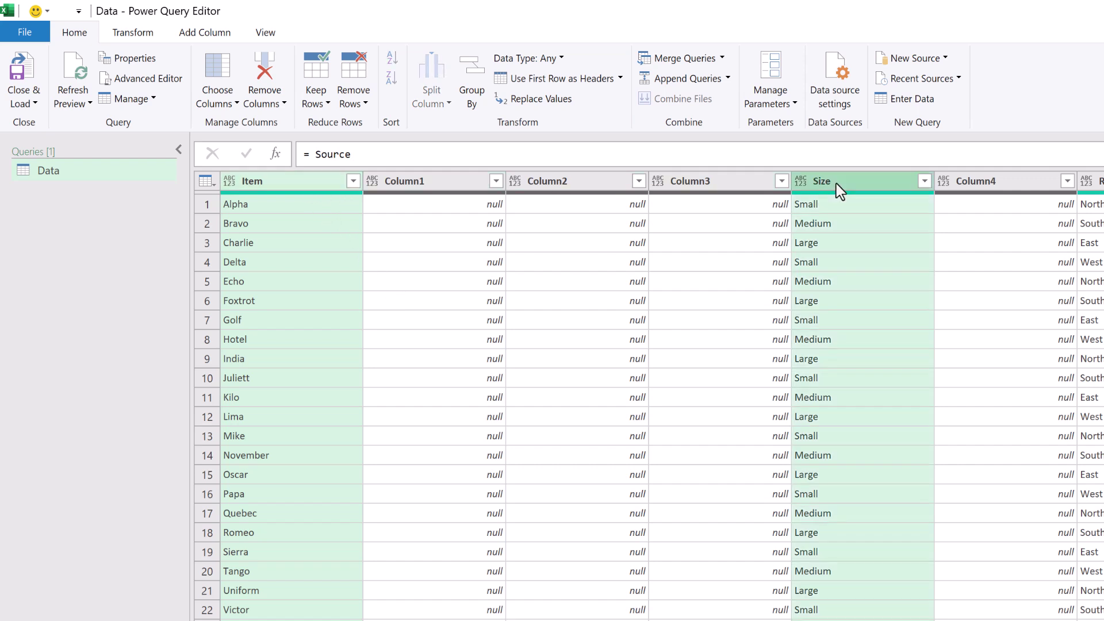
{"action": "left_click", "coordinate": [284, 104]}
{"action": "left_click", "coordinate": [294, 140]}
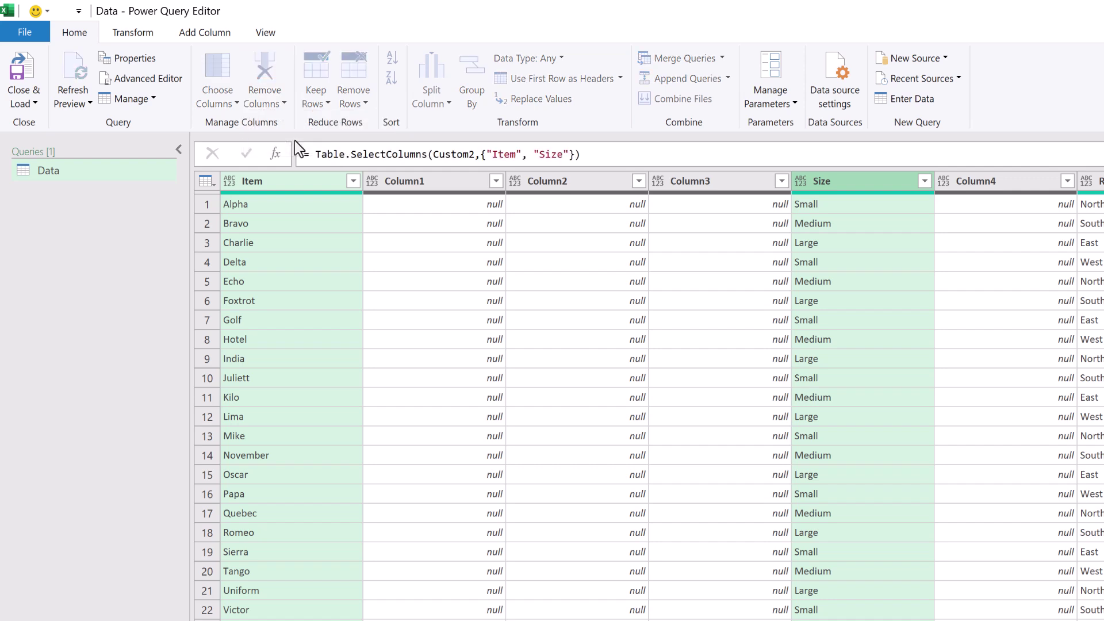
Replace the hard-coded {"Item", "Size"} list in the formula with KeepList.
{"action": "left_click", "coordinate": [483, 154]}
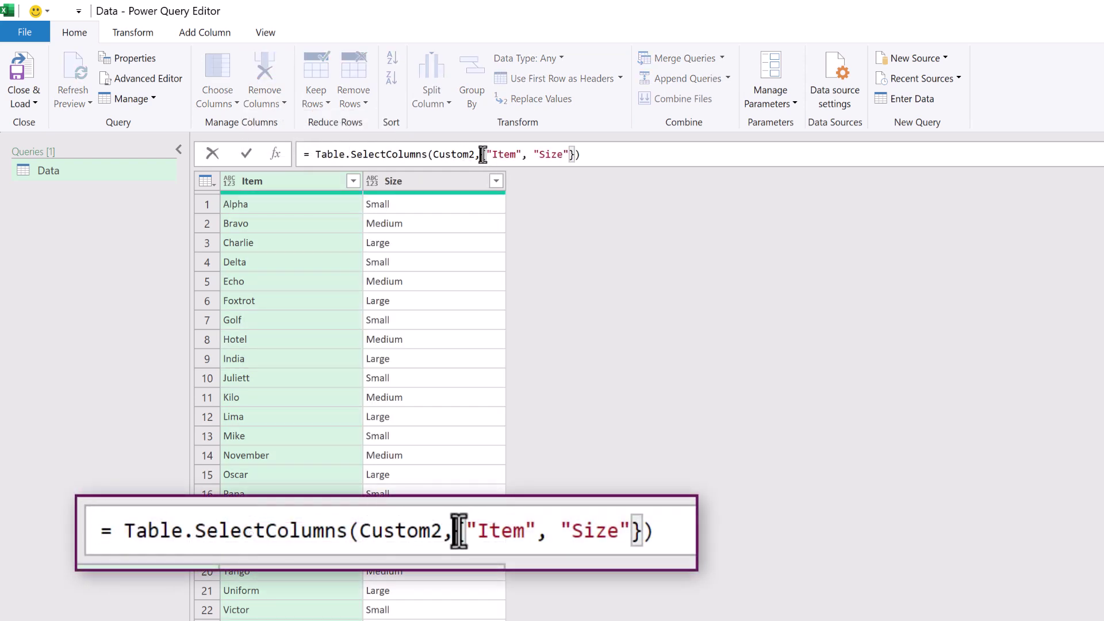
{"action": "left_click_drag", "start_coordinate": [483, 154], "coordinate": [576, 154]}
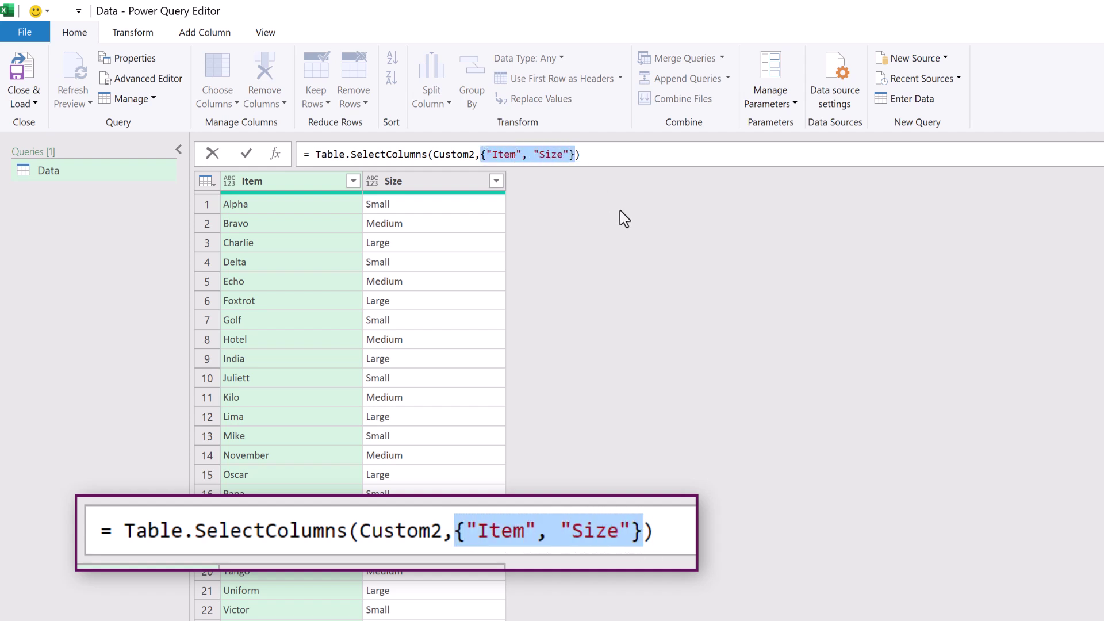
{"action": "type", "text": "Kee"}
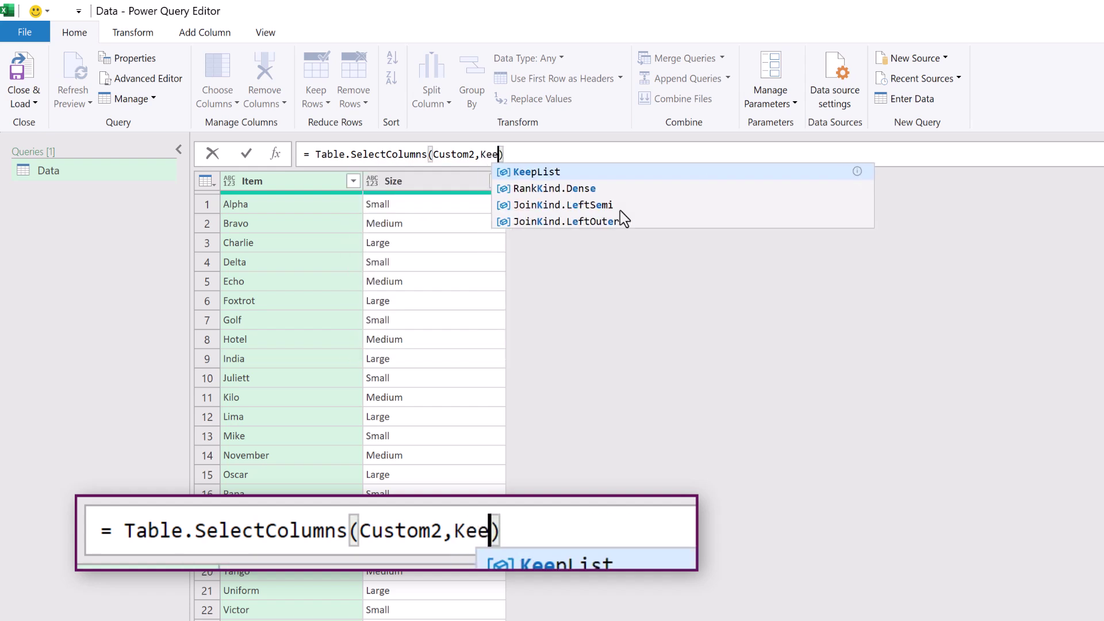
{"action": "type", "text": "pList"}
{"action": "key", "text": "Return"}
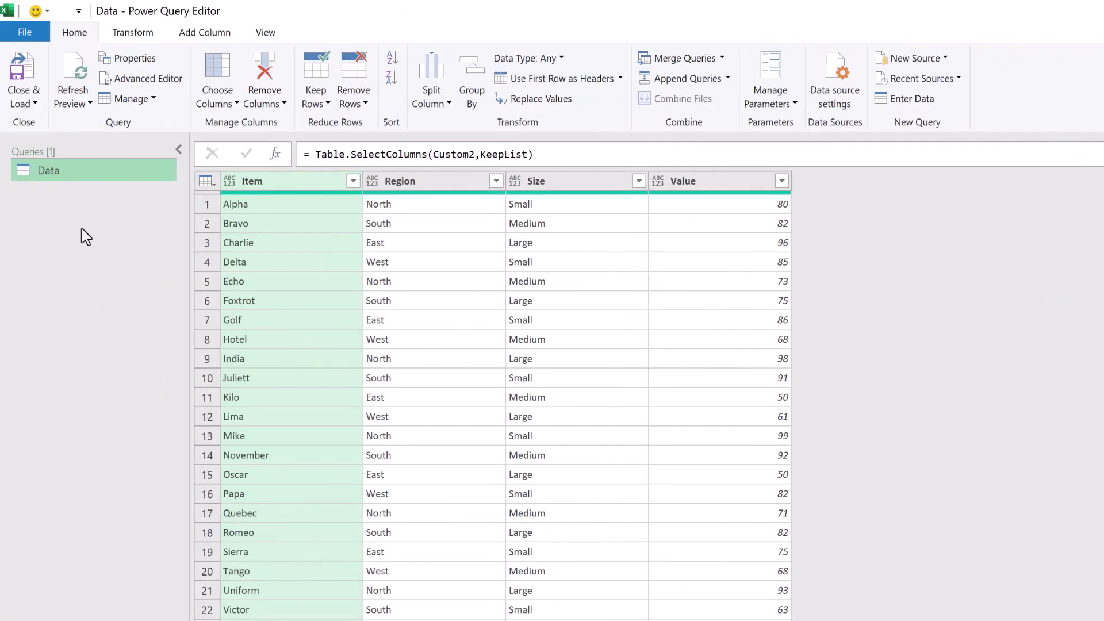
Duplicate the Data query and rename the copy fxRemoveNullColumns.
{"action": "right_click", "coordinate": [71, 174]}
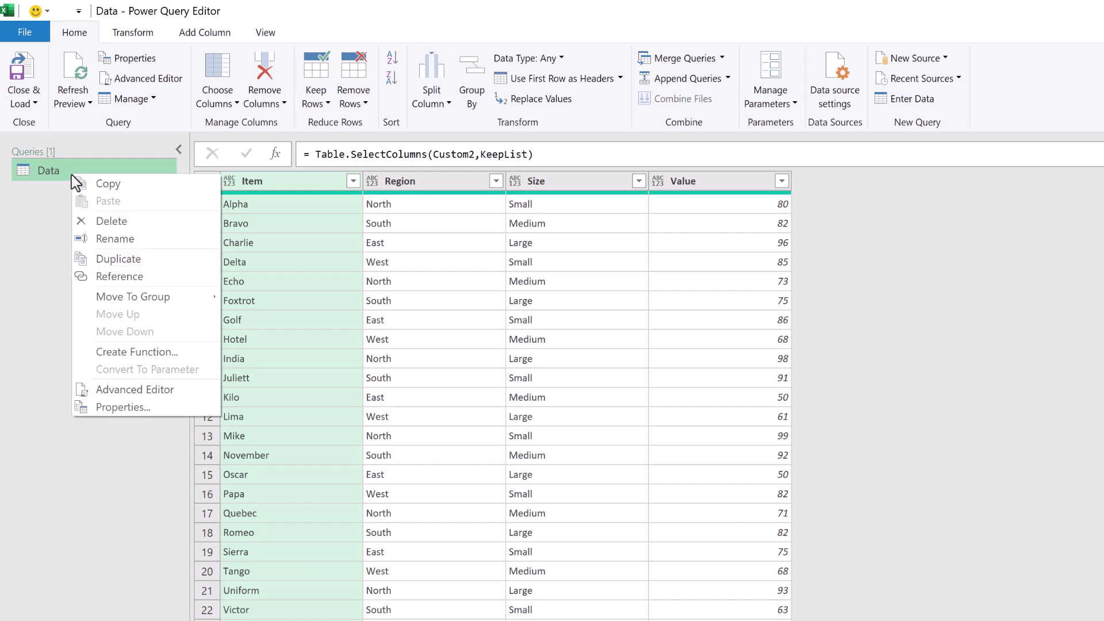
{"action": "left_click", "coordinate": [122, 259]}
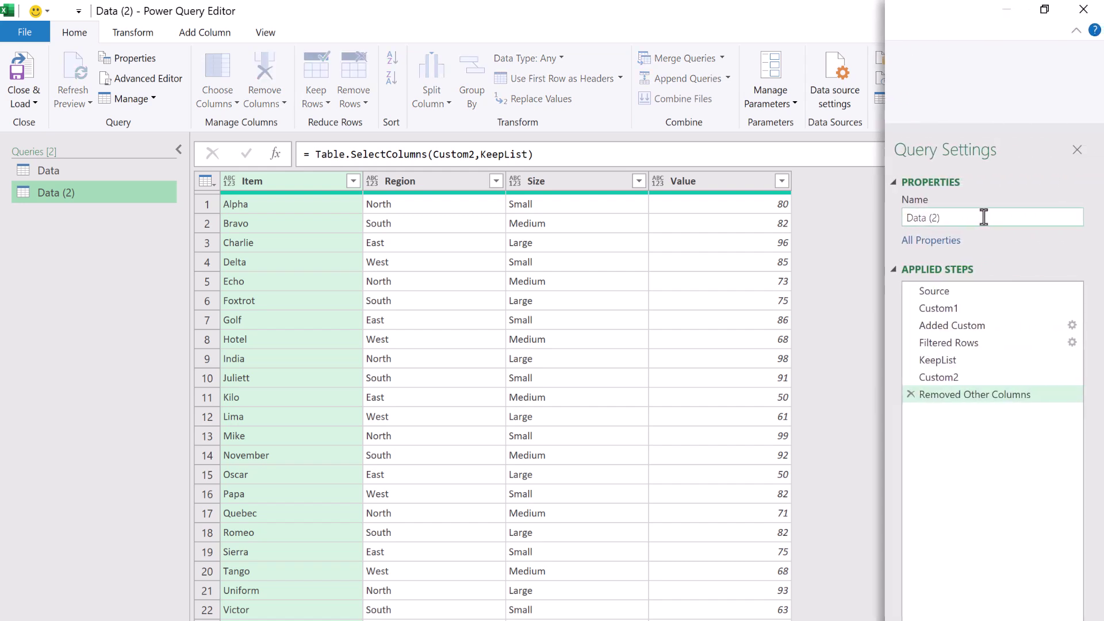
{"action": "triple_click", "coordinate": [1053, 217]}
{"action": "type", "text": "fxRemoveNullCo"}
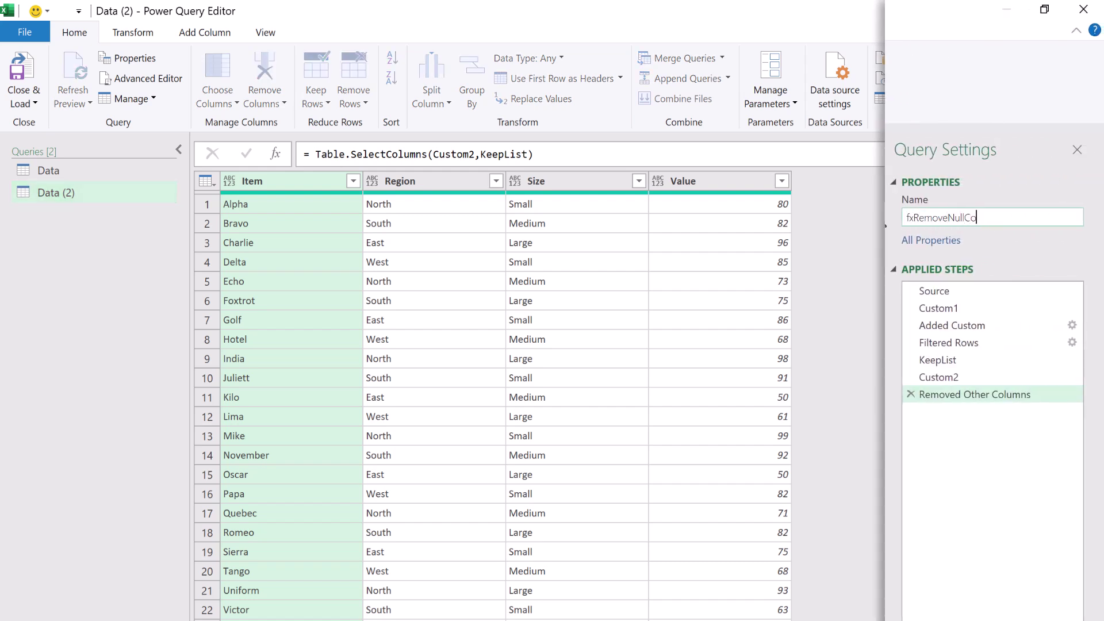
{"action": "type", "text": "lumns"}
{"action": "key", "text": "Return"}
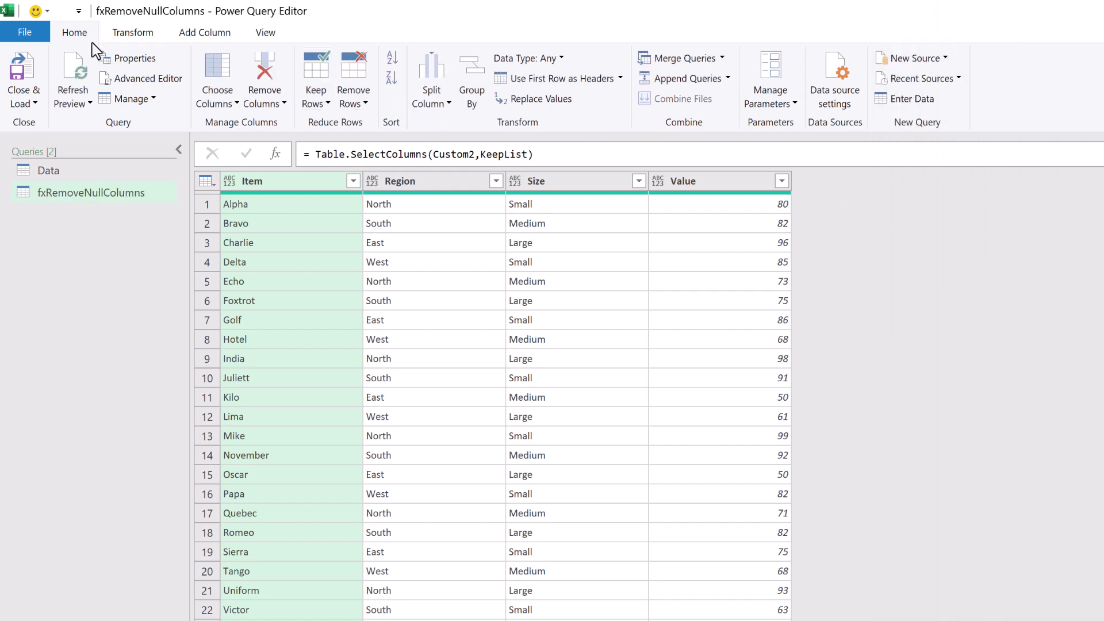
In the Advanced Editor, add a (Table as table) parameter line above let.
{"action": "left_click", "coordinate": [143, 88]}
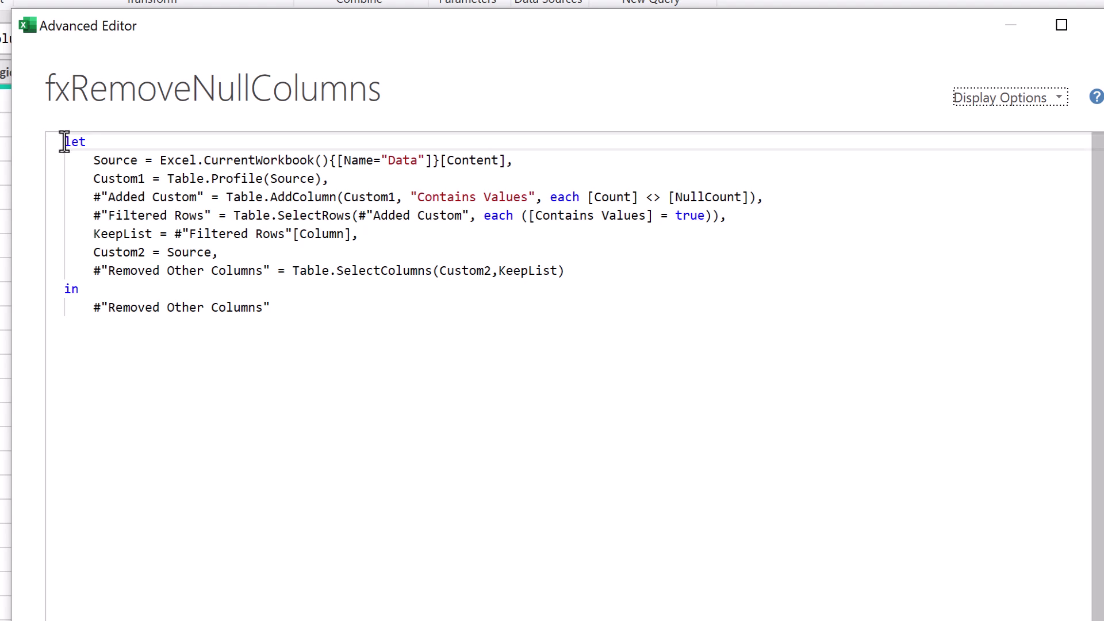
{"action": "key", "text": "Return"}
{"action": "key", "text": "Return"}
{"action": "key", "text": "Up"}
{"action": "key", "text": "Up"}
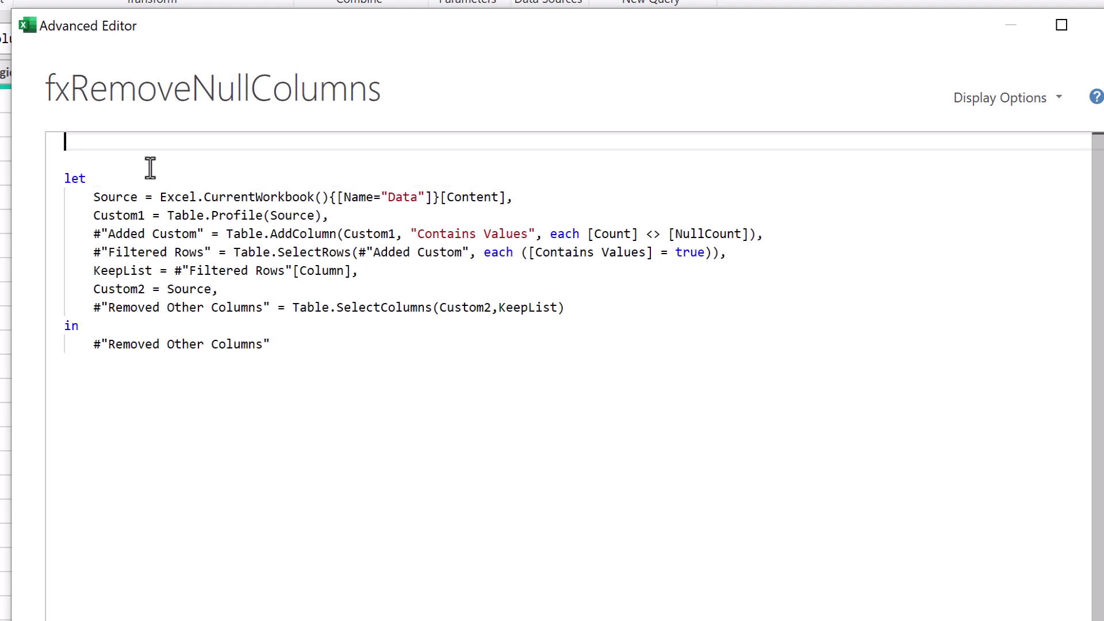
{"action": "type", "text": "(Table"}
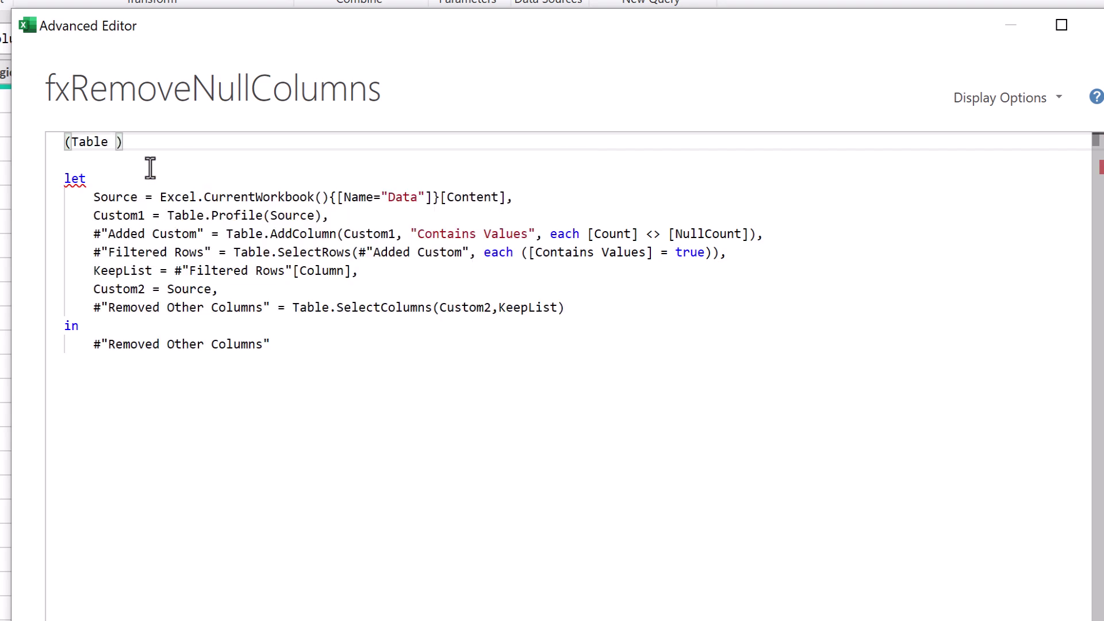
{"action": "type", "text": " as "}
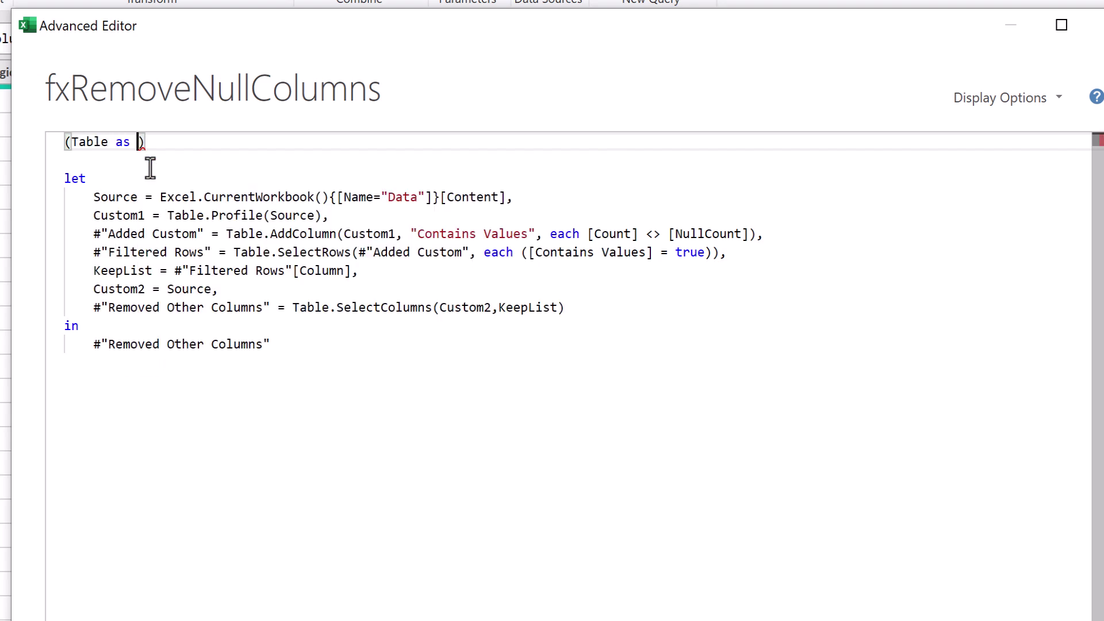
{"action": "type", "text": "table)"}
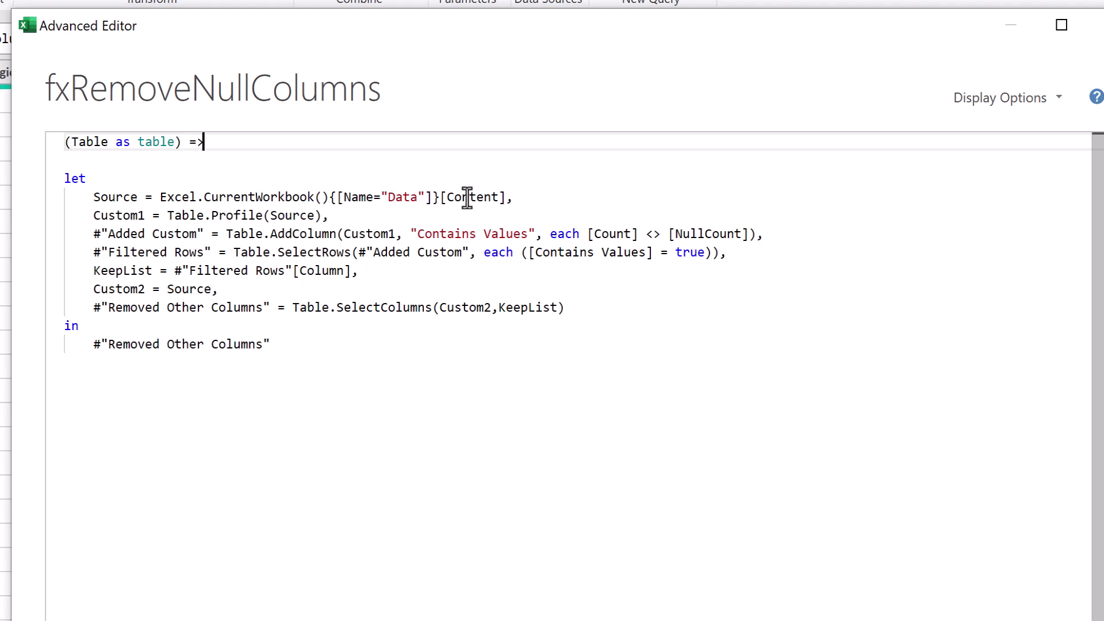
Delete the Source line and make Table.Profile use Table instead of Source.
{"action": "left_click_drag", "start_coordinate": [515, 197], "coordinate": [493, 198]}
{"action": "left_click_drag", "start_coordinate": [422, 198], "coordinate": [39, 195]}
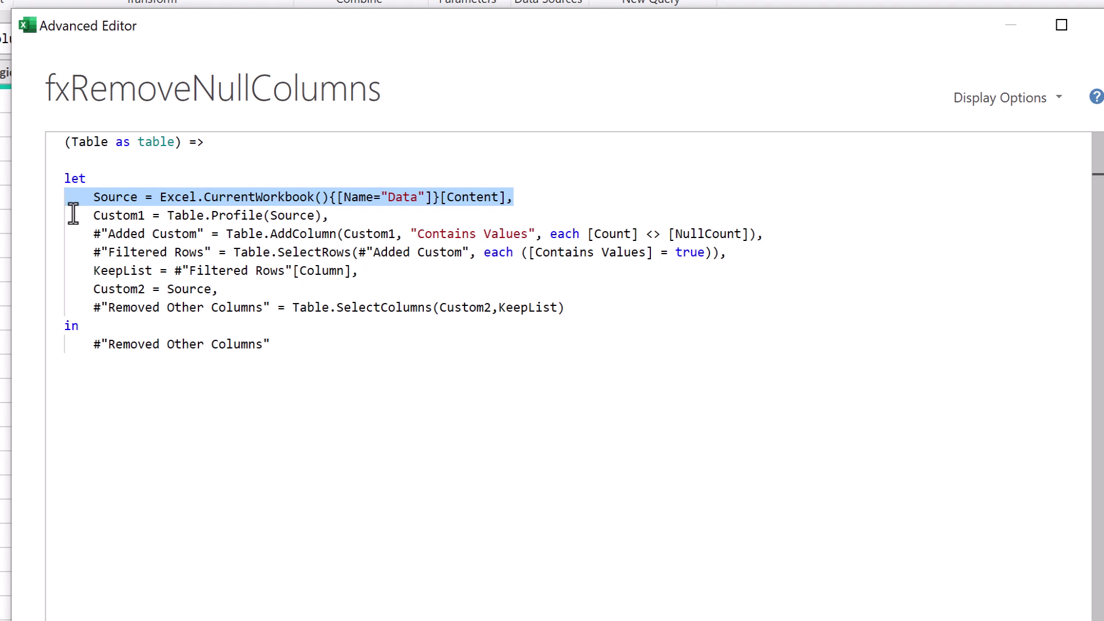
{"action": "key", "text": "BackSpace"}
{"action": "key", "text": "BackSpace"}
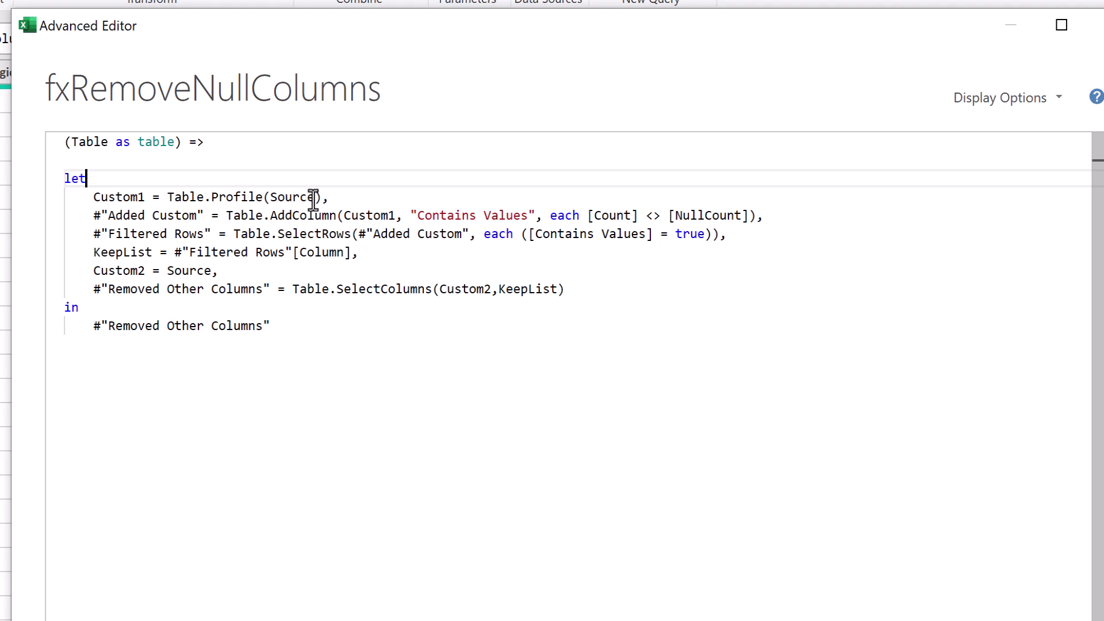
{"action": "left_click_drag", "start_coordinate": [313, 199], "coordinate": [272, 198]}
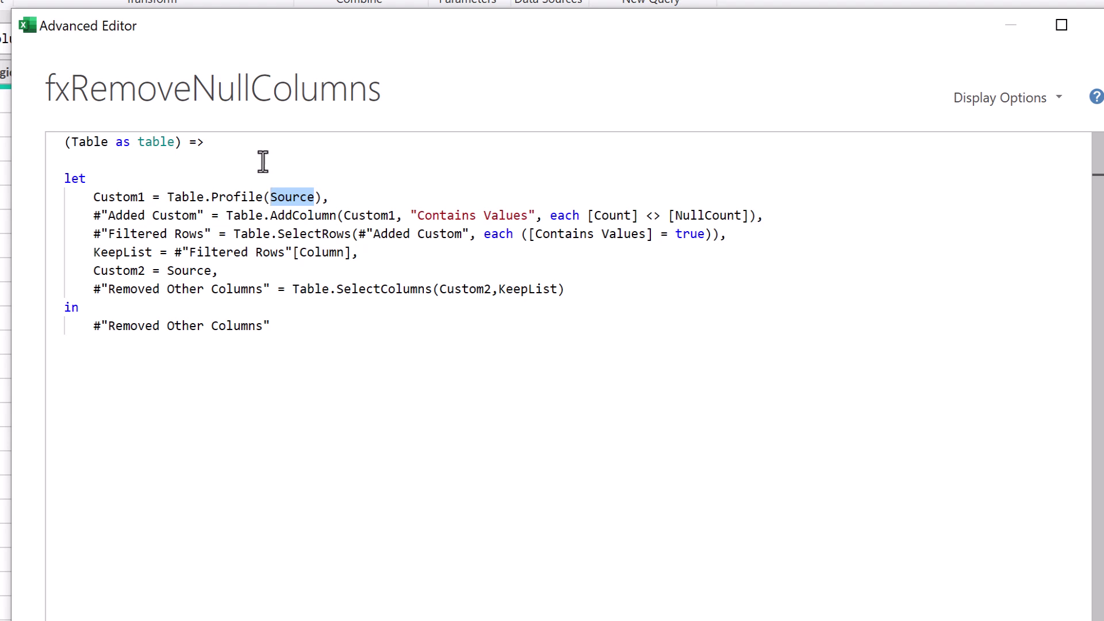
{"action": "type", "text": "Table"}
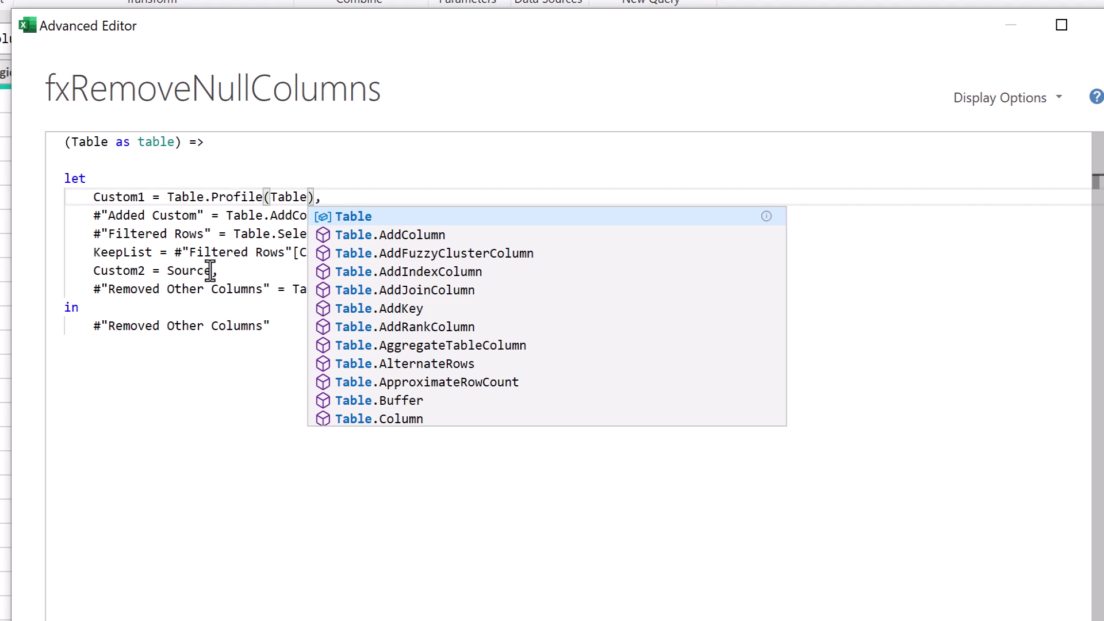
Delete the Custom2 line and remove the Custom2 reference from Table.SelectColumns.
{"action": "left_click_drag", "start_coordinate": [218, 270], "coordinate": [44, 274]}
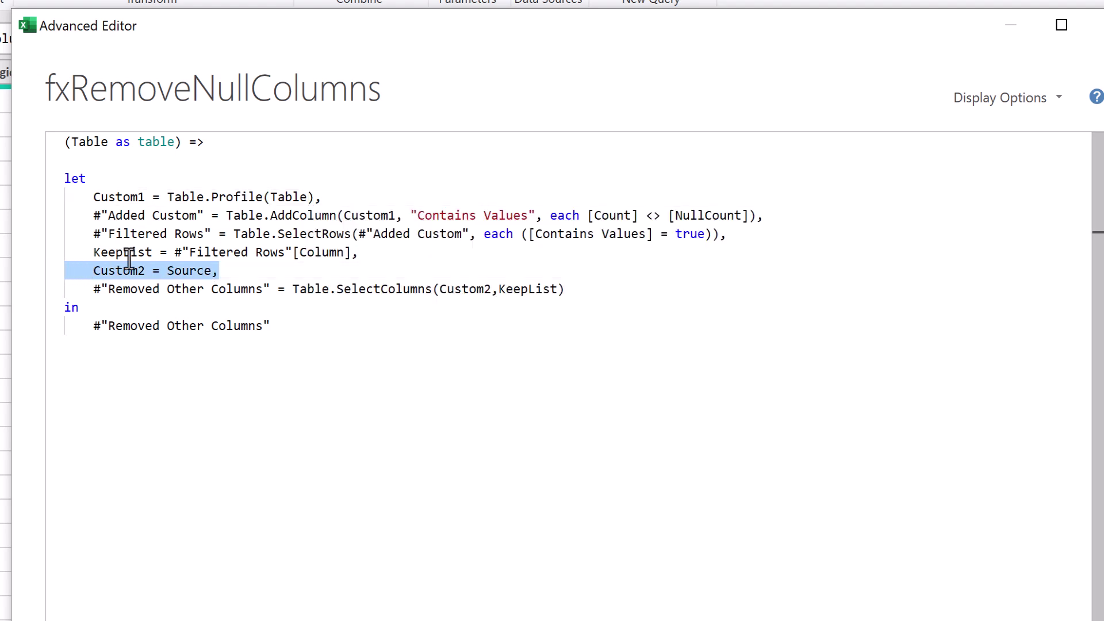
{"action": "left_click", "coordinate": [169, 271]}
{"action": "double_click", "coordinate": [177, 272]}
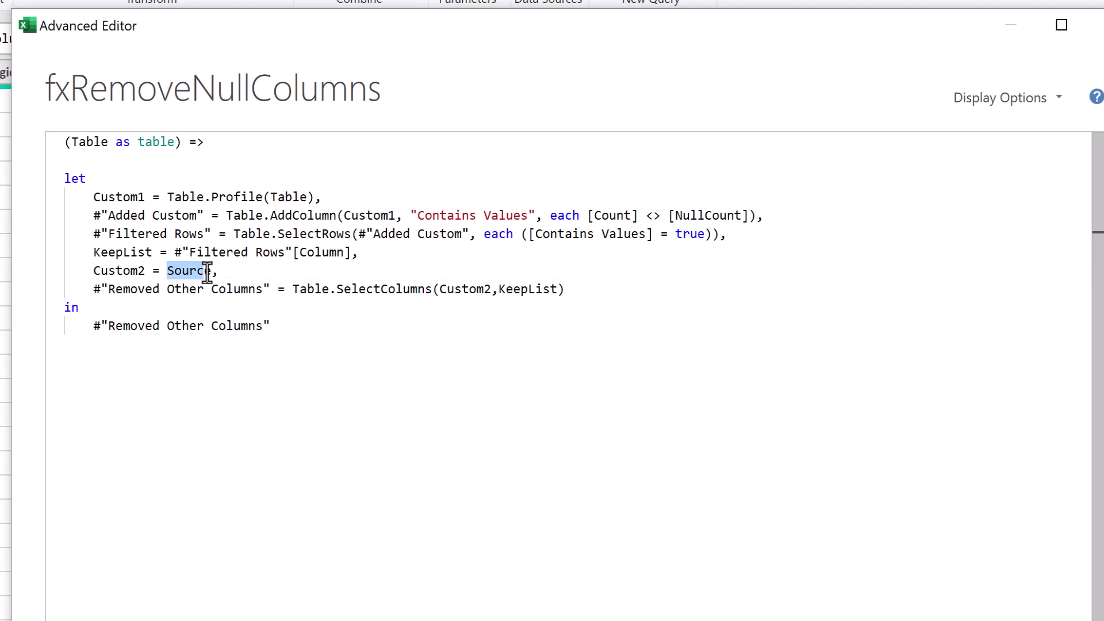
{"action": "type", "text": "Table"}
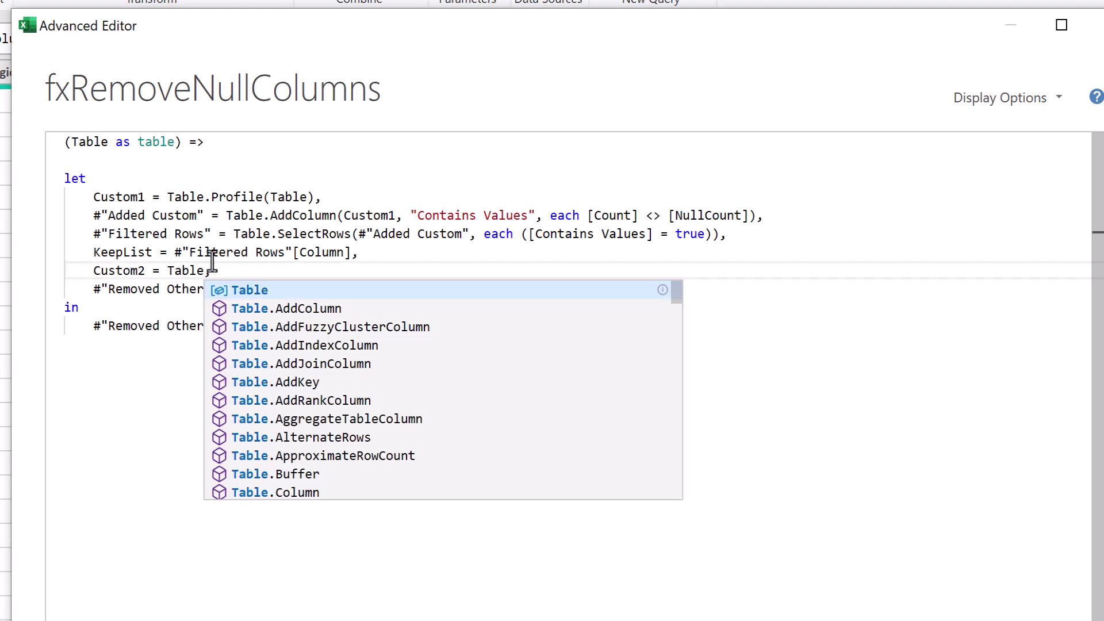
{"action": "key", "text": "Escape"}
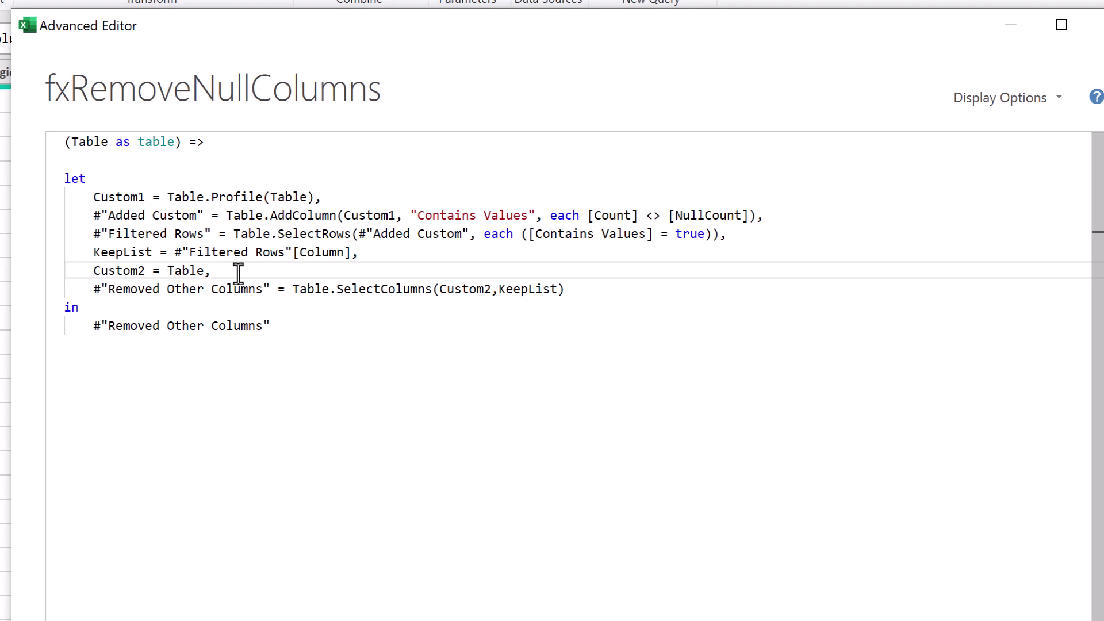
{"action": "left_click_drag", "start_coordinate": [211, 271], "coordinate": [65, 271]}
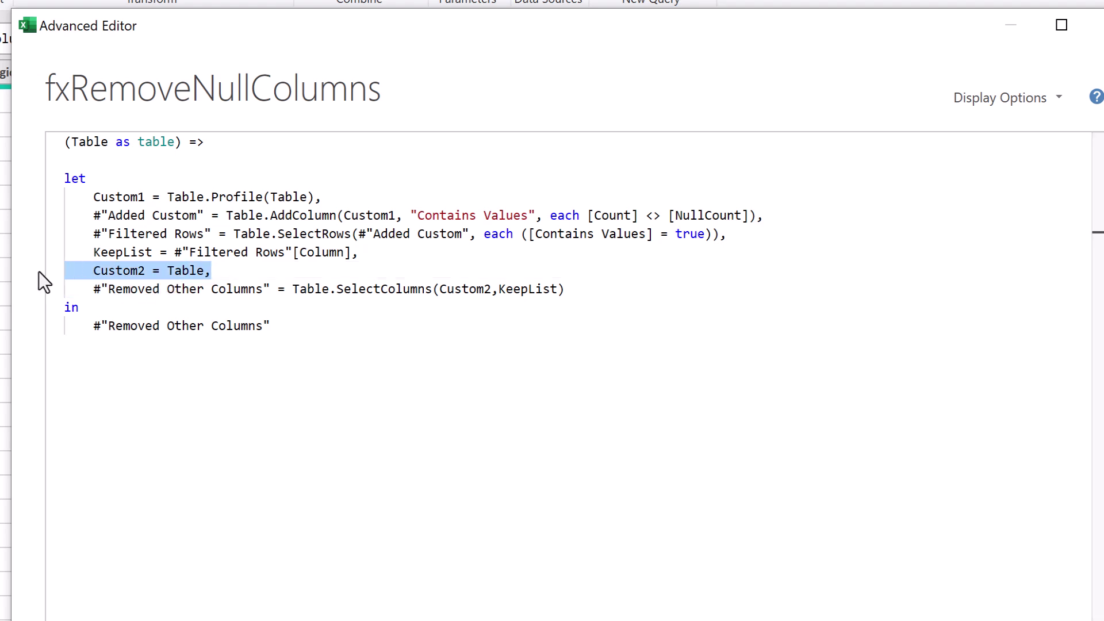
{"action": "key", "text": "BackSpace"}
{"action": "key", "text": "BackSpace"}
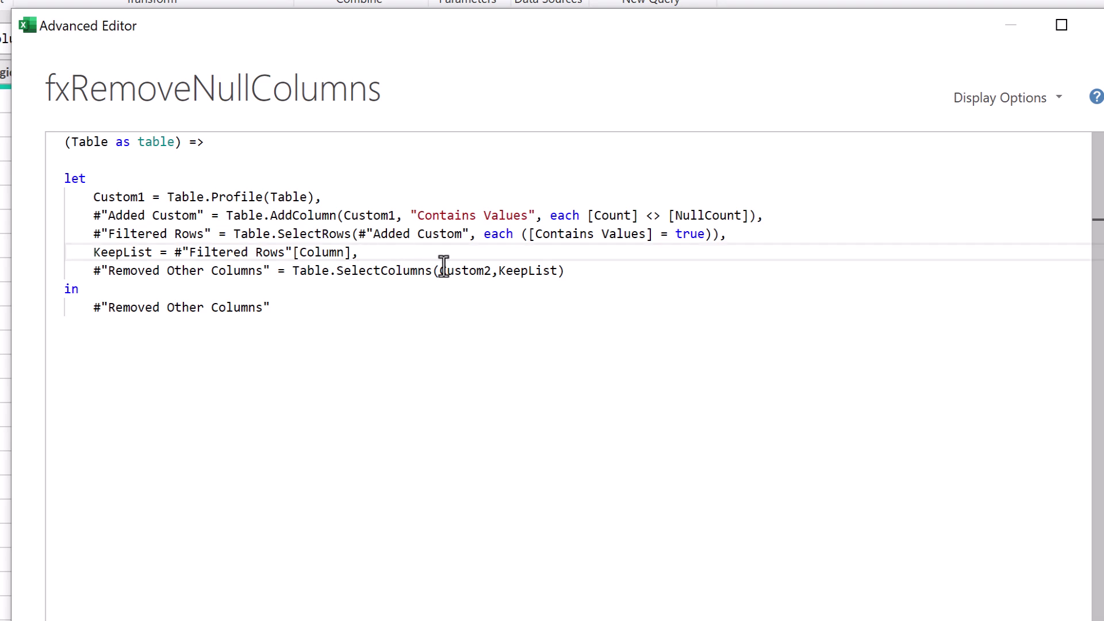
{"action": "left_click_drag", "start_coordinate": [490, 271], "coordinate": [437, 273]}
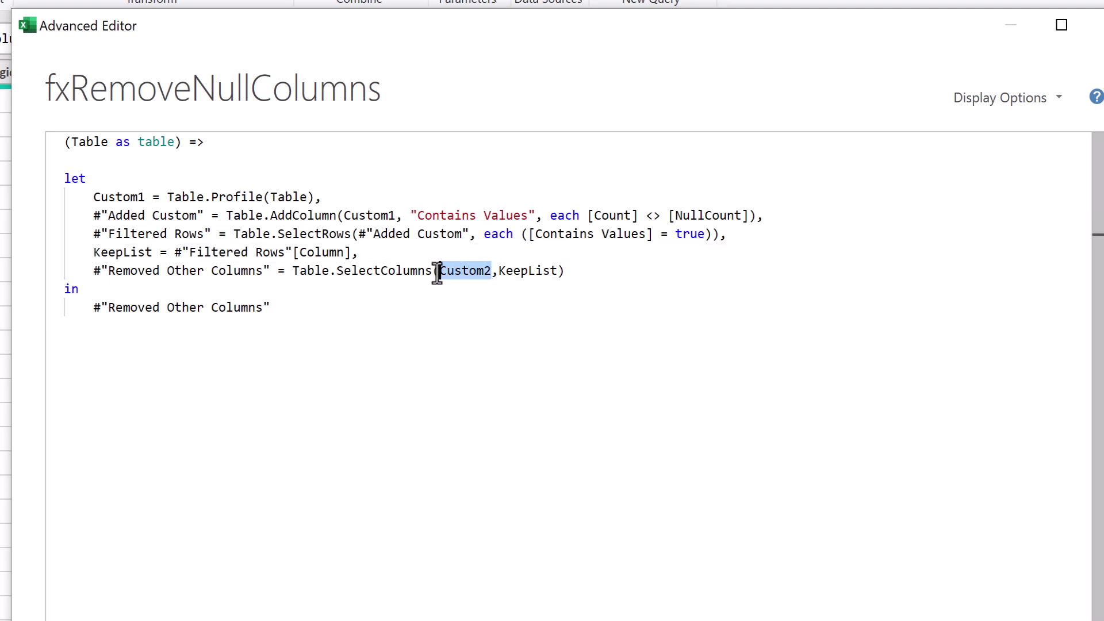
{"action": "key", "text": "BackSpace"}
Put Table into Table.SelectColumns, save the function, and switch to the Data query.
{"action": "type", "text": "Table"}
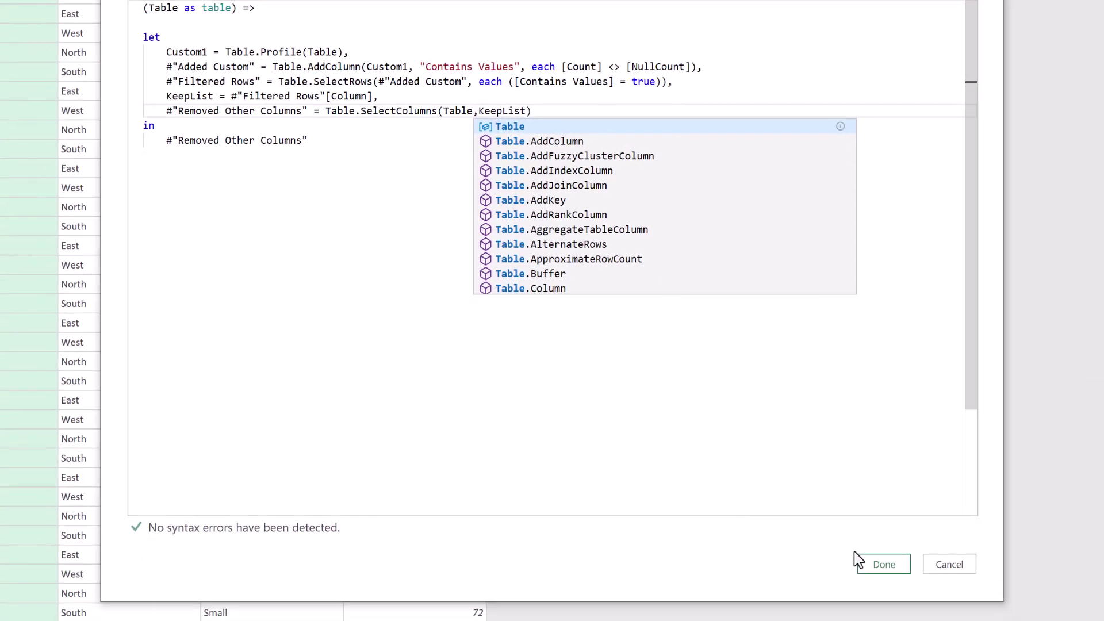
{"action": "left_click", "coordinate": [878, 565]}
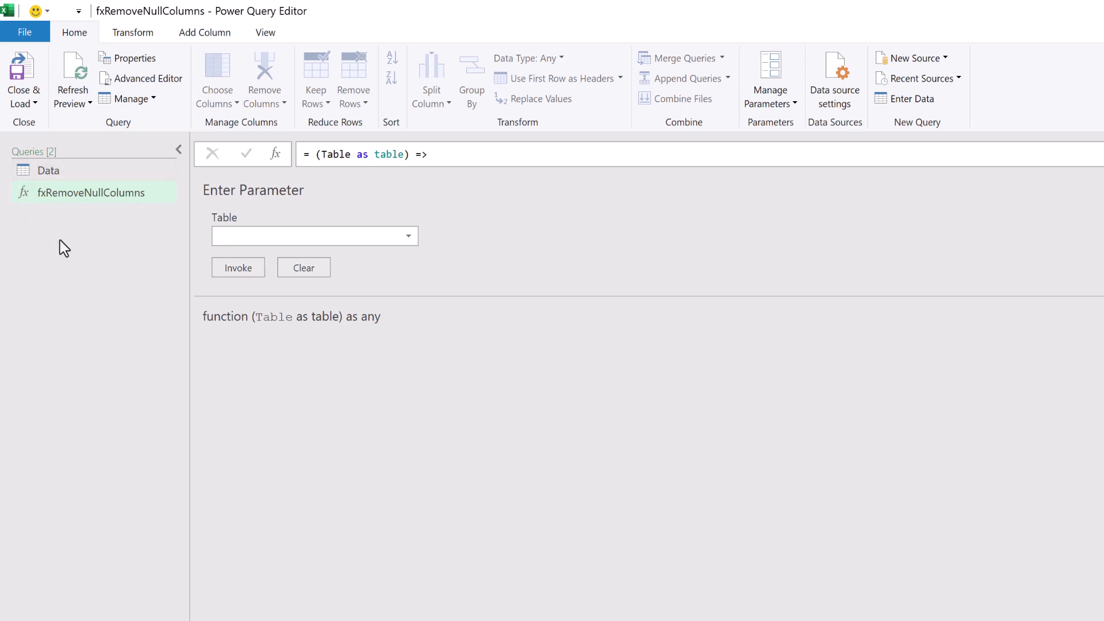
{"action": "left_click", "coordinate": [53, 172]}
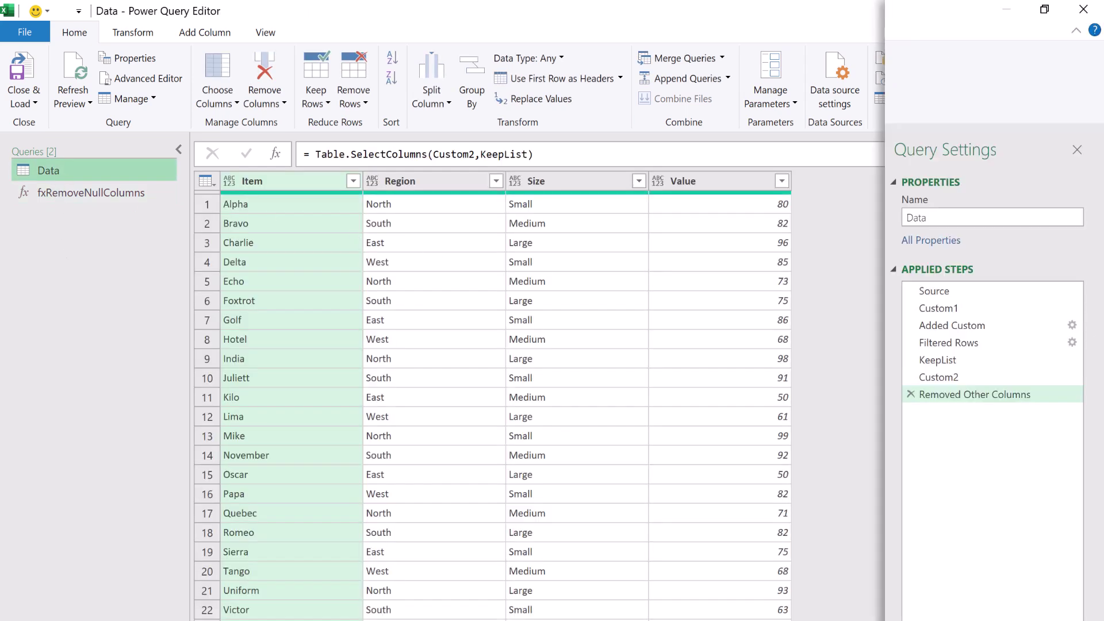
Delete the Data query's six steps down to Source and add a new step referencing Source.
{"action": "left_click", "coordinate": [910, 393]}
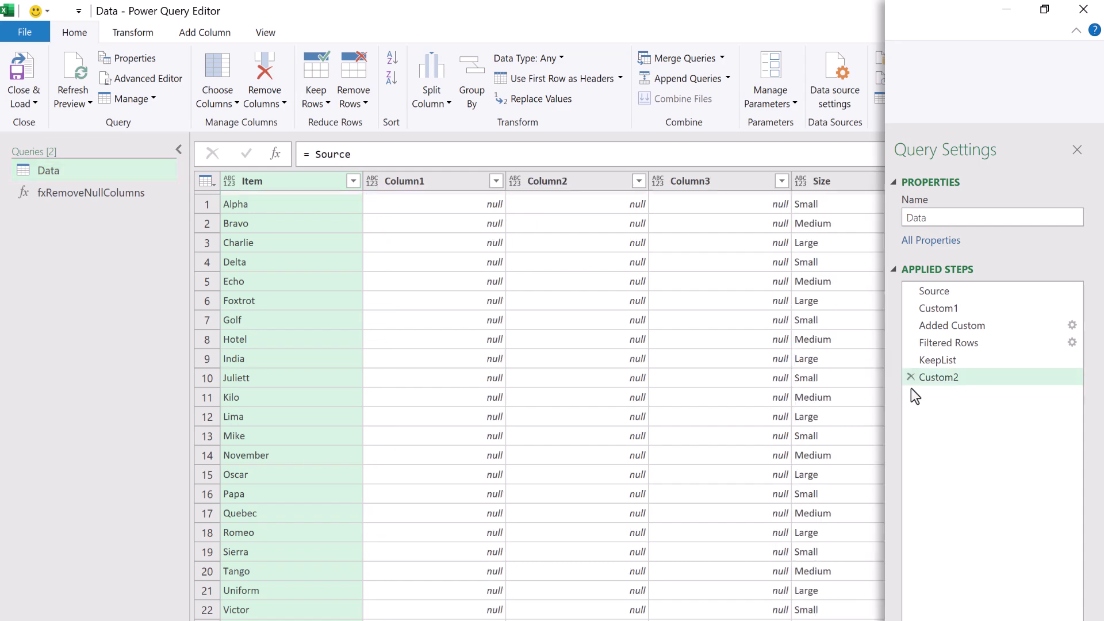
{"action": "left_click", "coordinate": [911, 377]}
{"action": "left_click", "coordinate": [911, 360]}
{"action": "left_click", "coordinate": [910, 342]}
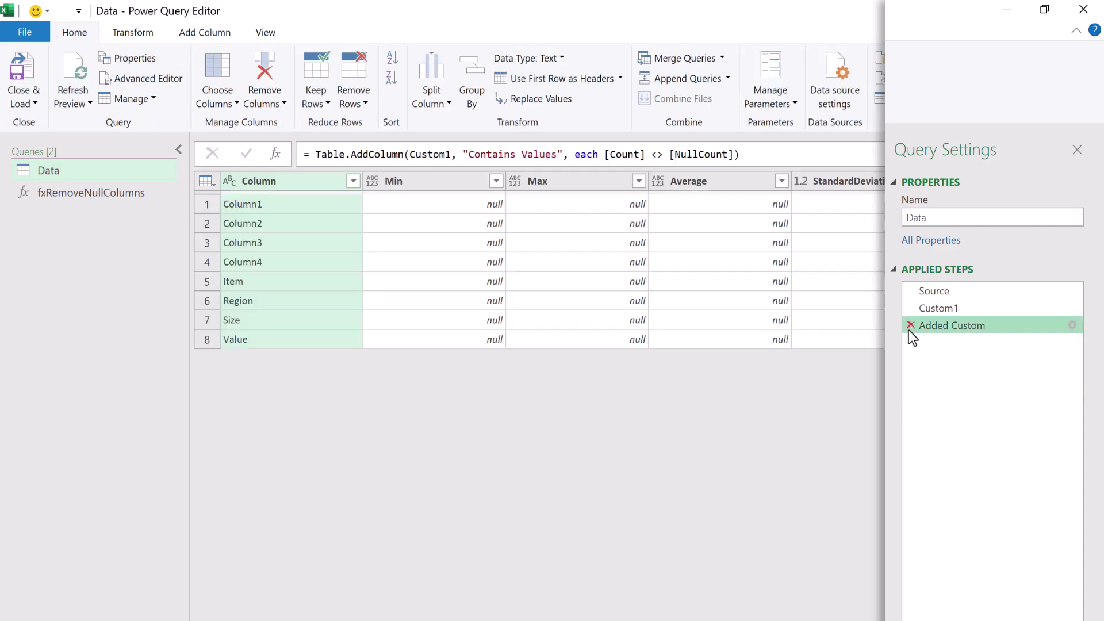
{"action": "left_click", "coordinate": [910, 326]}
{"action": "left_click", "coordinate": [911, 308]}
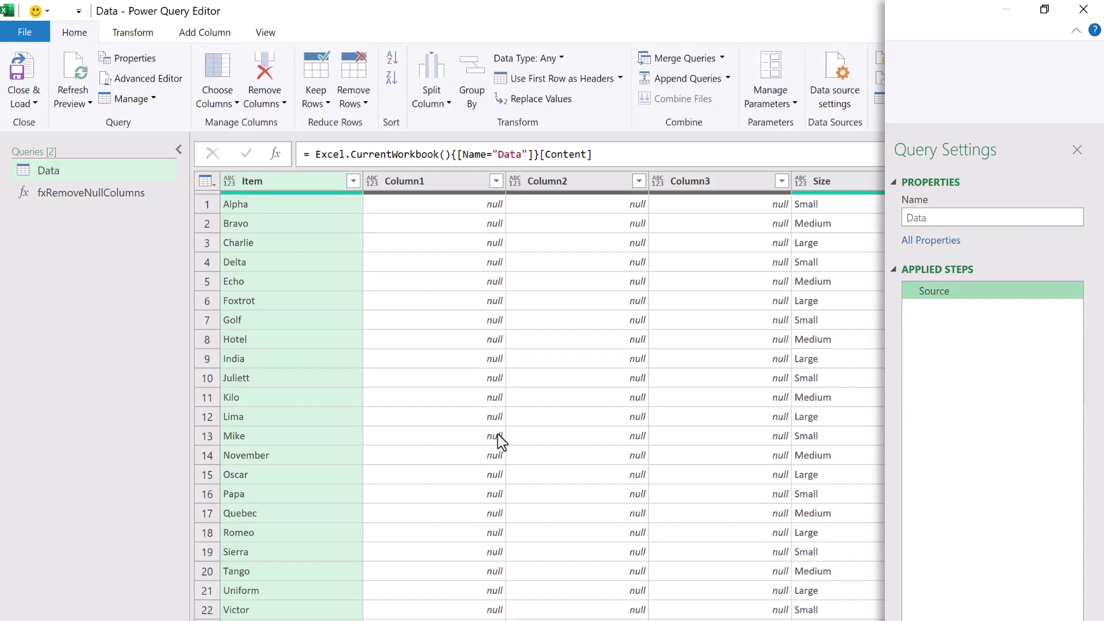
{"action": "left_click", "coordinate": [277, 153]}
Change the Data query's new step formula to = fxRemoveNullColumns(Source), leaving Item, Region, Size and Value.
{"action": "left_click", "coordinate": [307, 153]}
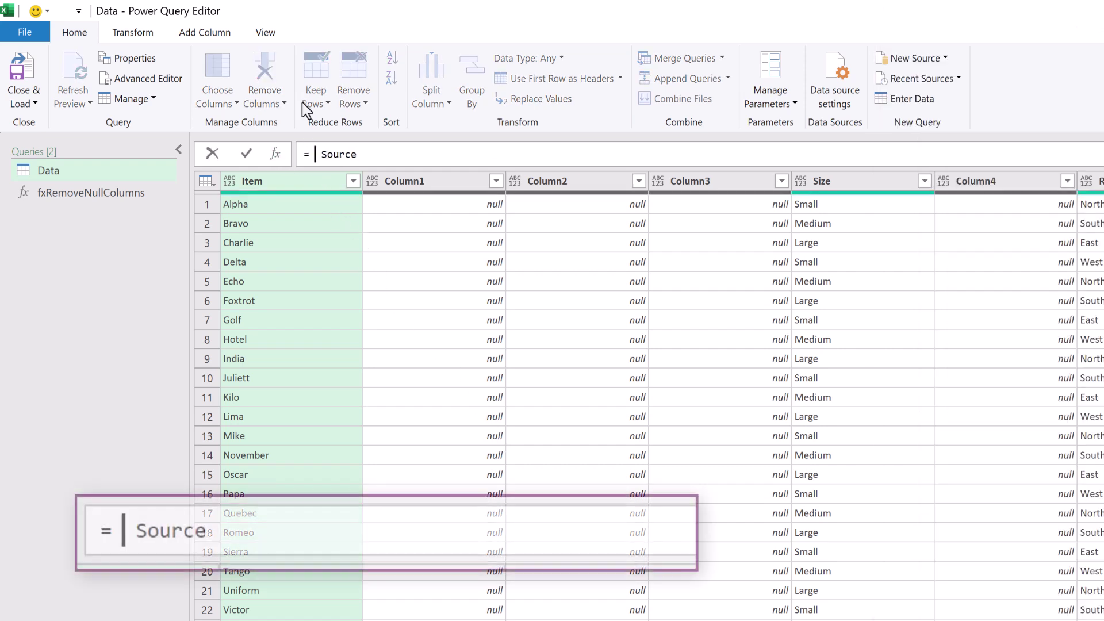
{"action": "type", "text": "fx"}
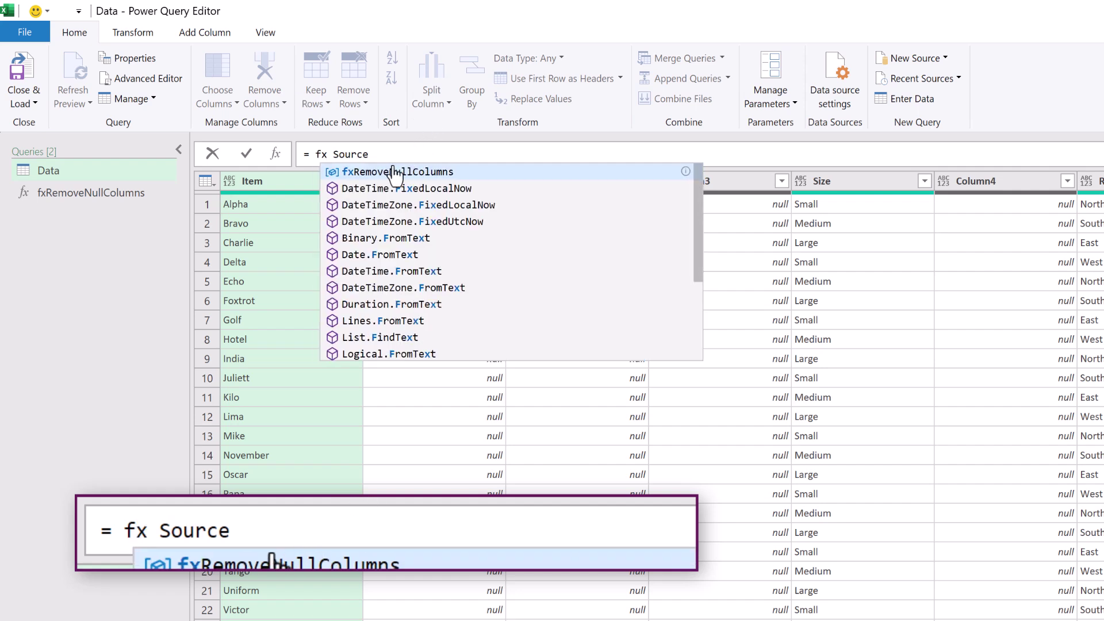
{"action": "key", "text": "Tab"}
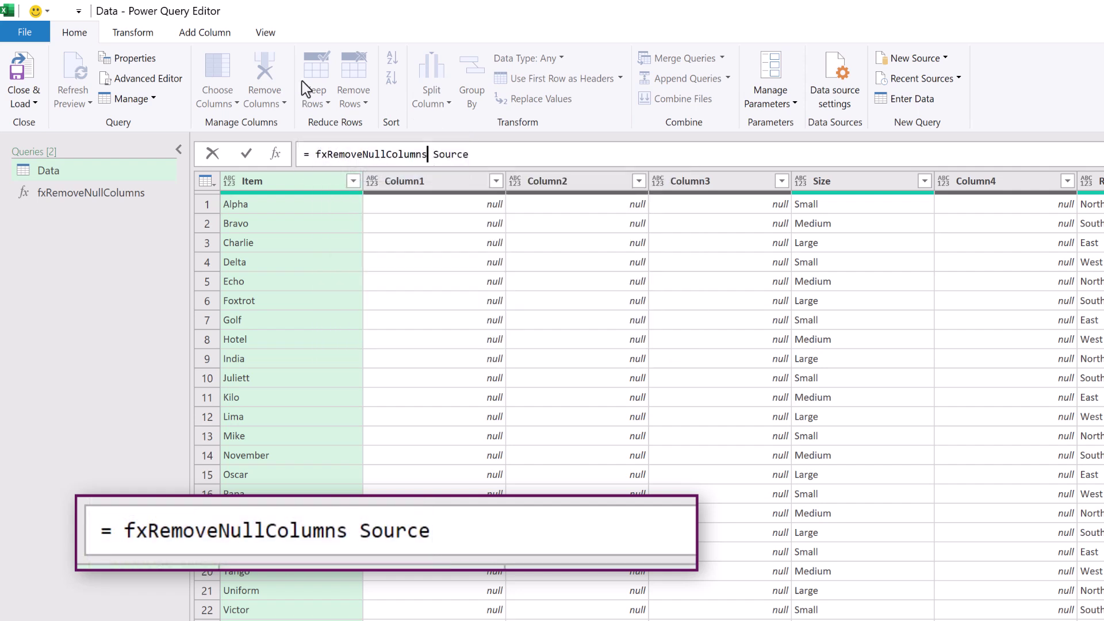
{"action": "type", "text": "("}
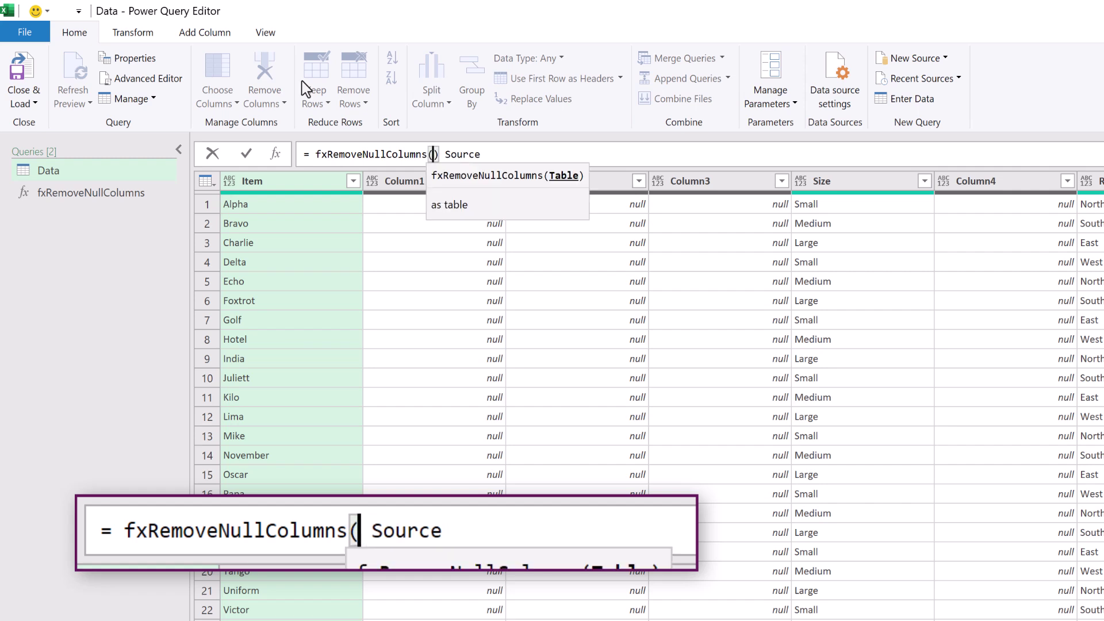
{"action": "key", "text": "Delete"}
{"action": "key", "text": "shift+Right"}
{"action": "key", "text": "shift+Right"}
{"action": "key", "text": "shift+Right"}
{"action": "key", "text": "shift+Right"}
{"action": "key", "text": "shift+Right"}
{"action": "key", "text": "shift+Right"}
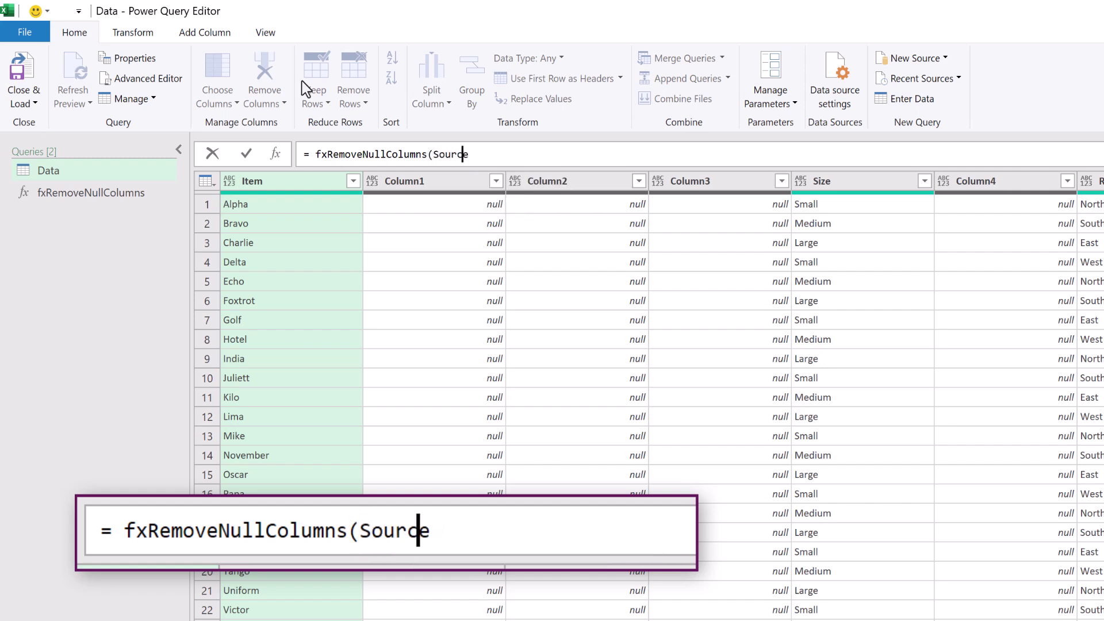
{"action": "type", "text": ")"}
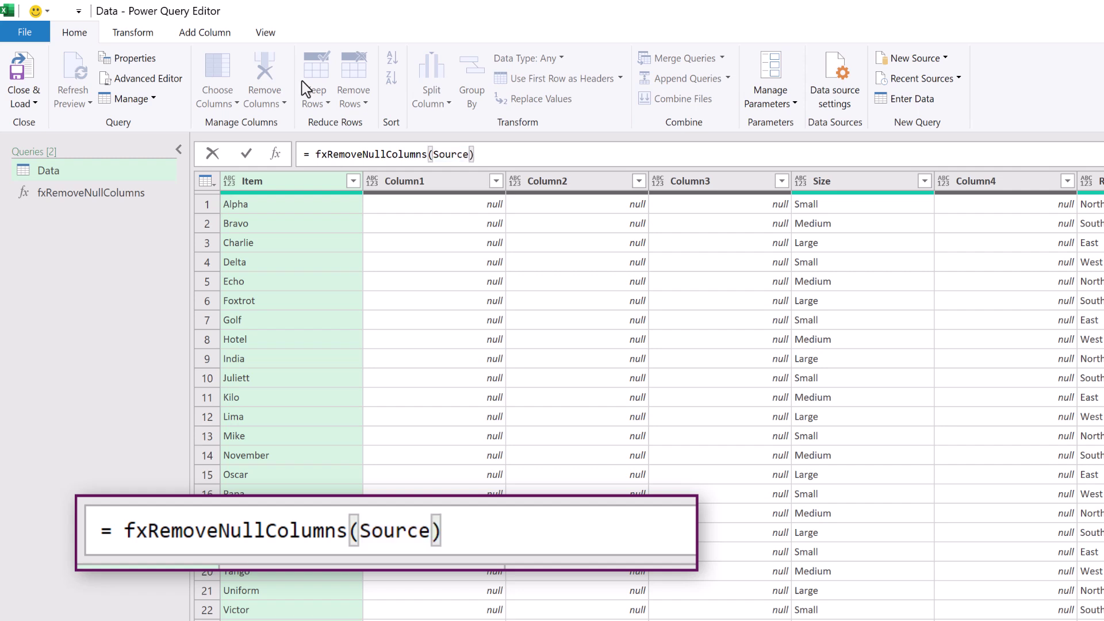
{"action": "left_click", "coordinate": [247, 156]}
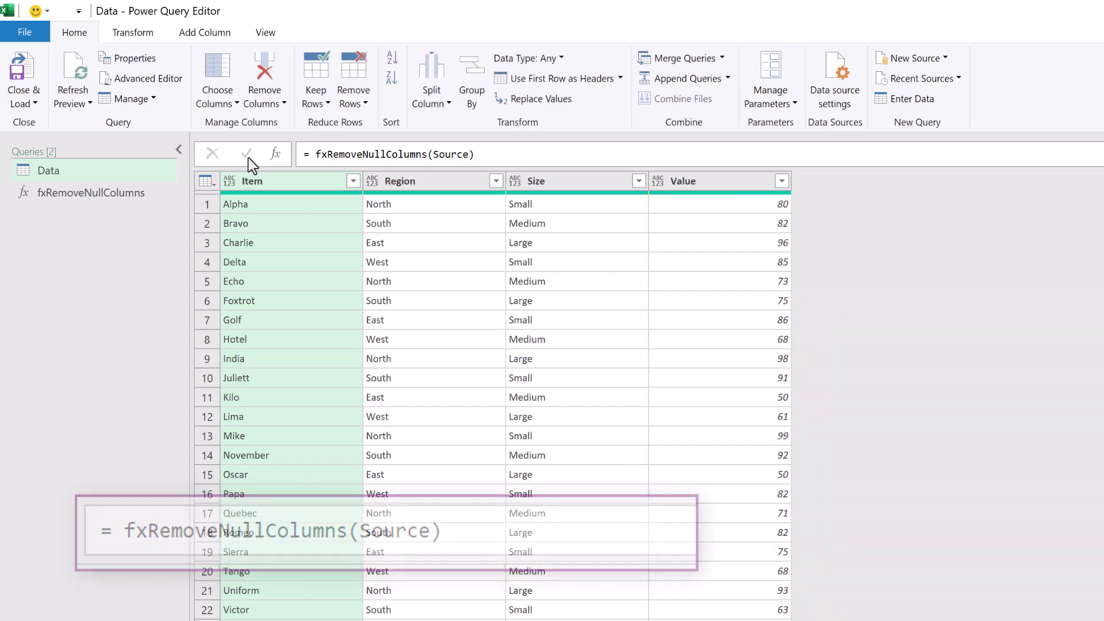